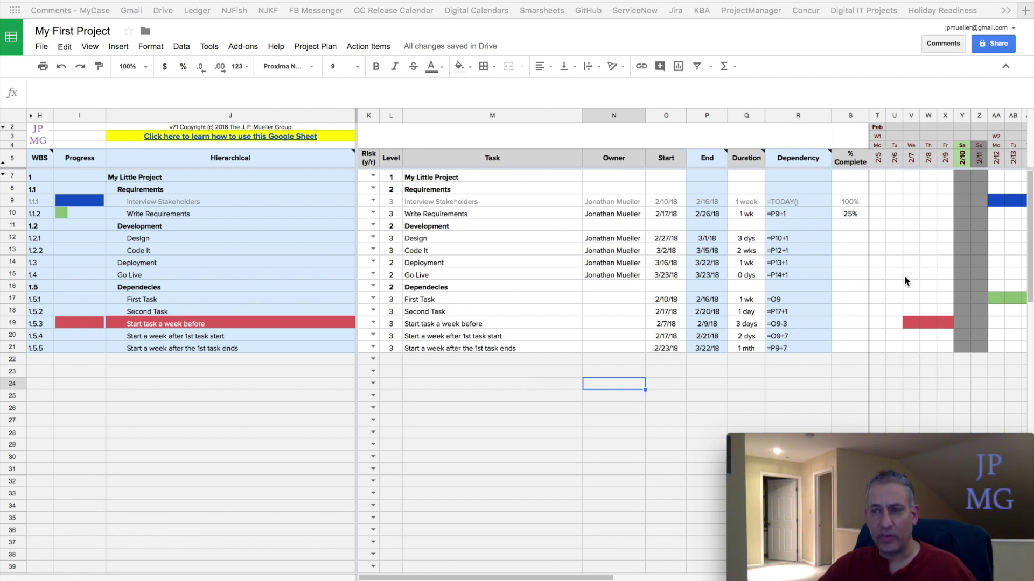
Enter =today() as the Gantt Start Date on the settings sheet, showing 2/11/2018.
scroll(904, 276, right, 5)
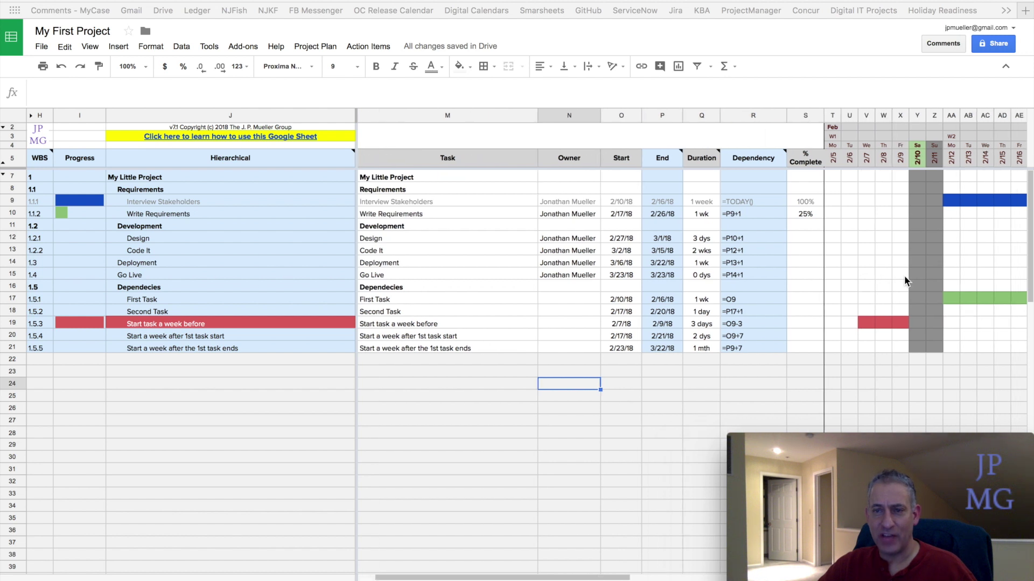
scroll(903, 276, right, 3)
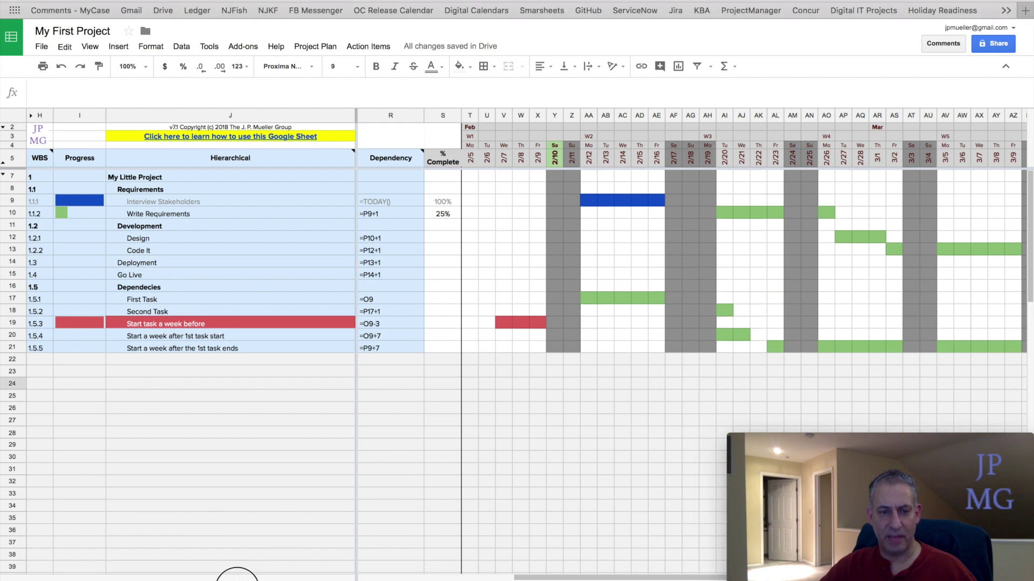
click(237, 576)
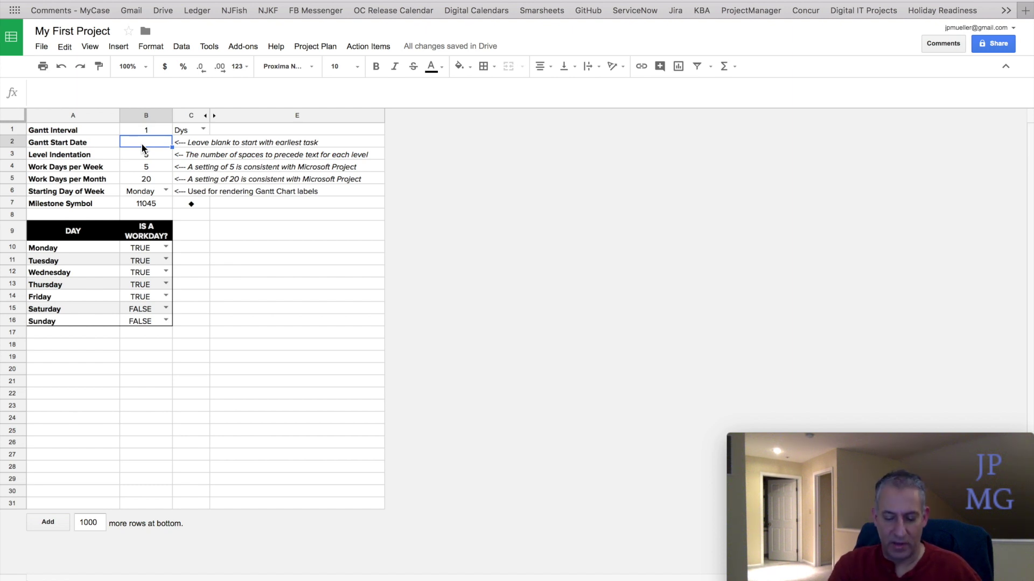
text(=today()
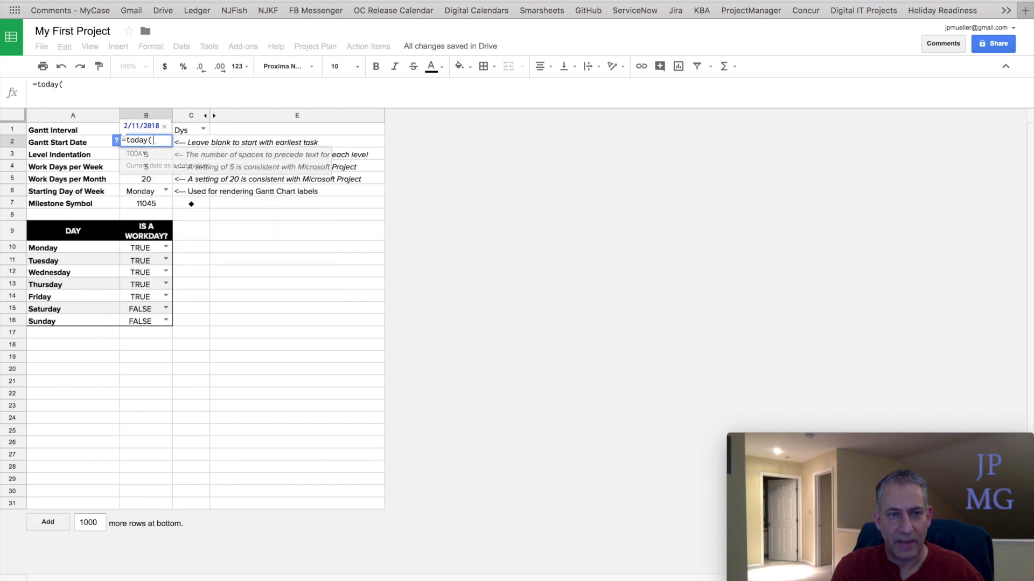
text())
key(Return)
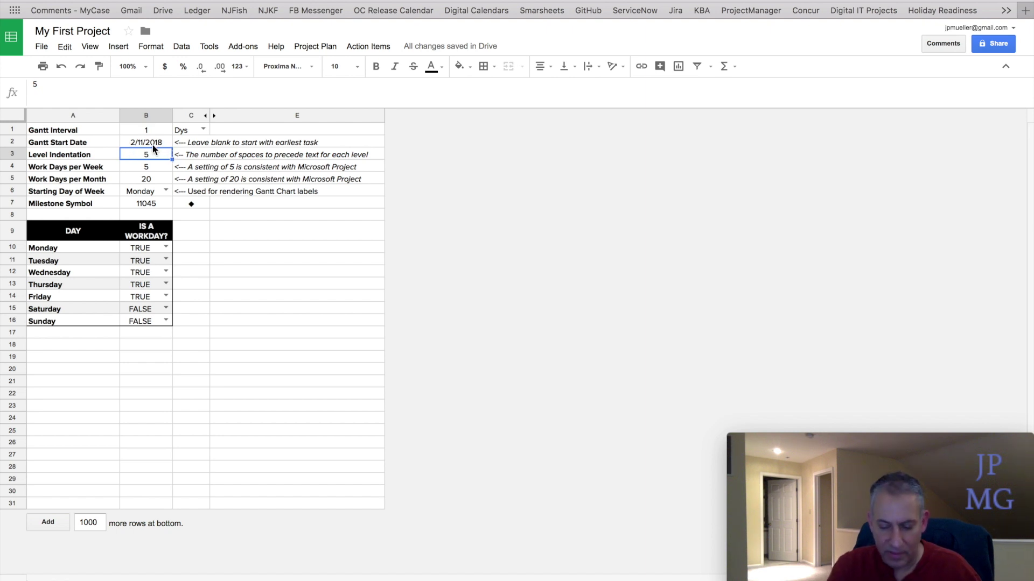
key(ctrl+plus)
key(ctrl+plus)
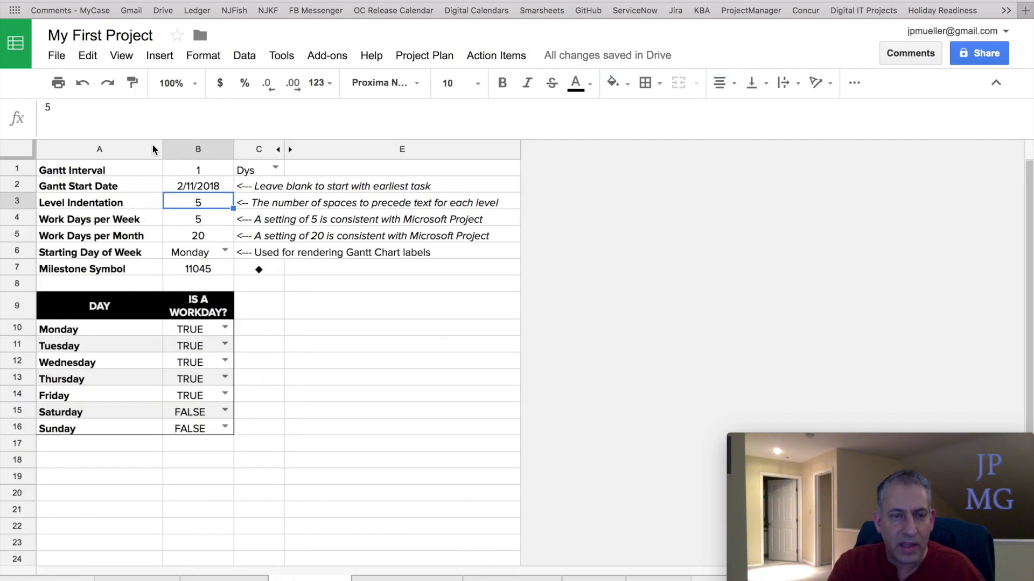
key(ctrl+minus)
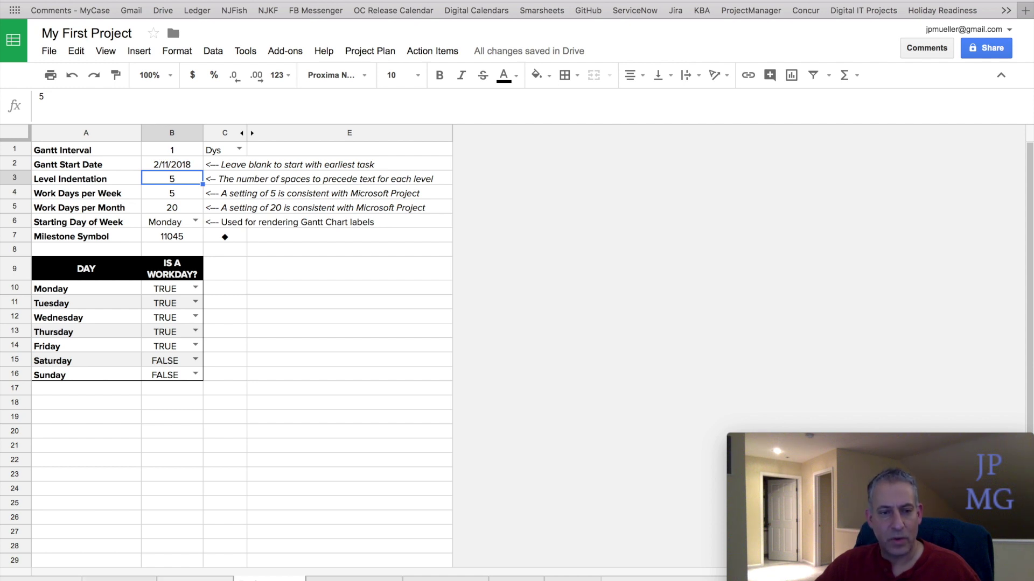
Review the Gantt sheet's task dates and timeline bars, now spanning 2/5 to 3/4.
click(119, 578)
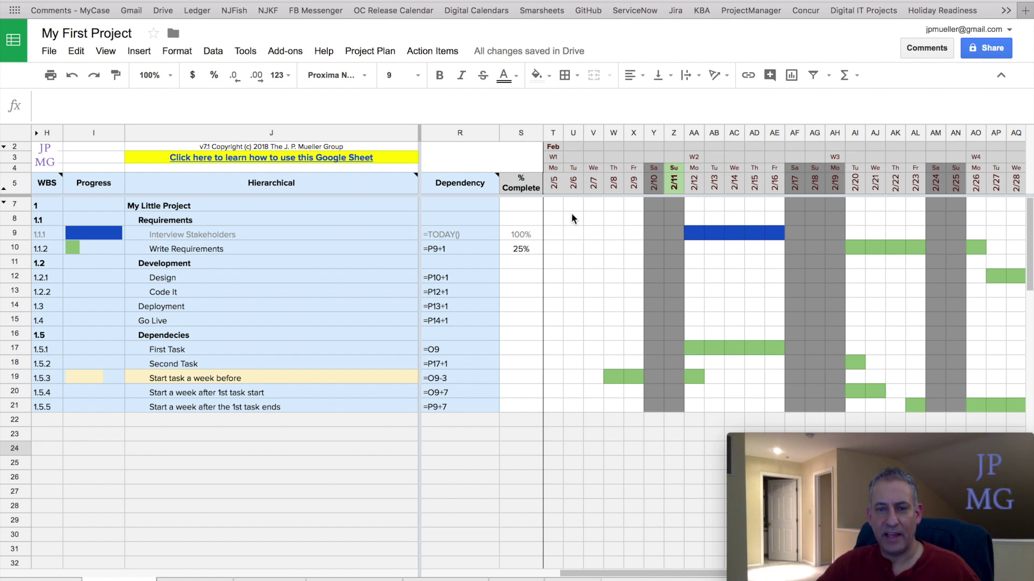
scroll(541, 385, left, 10)
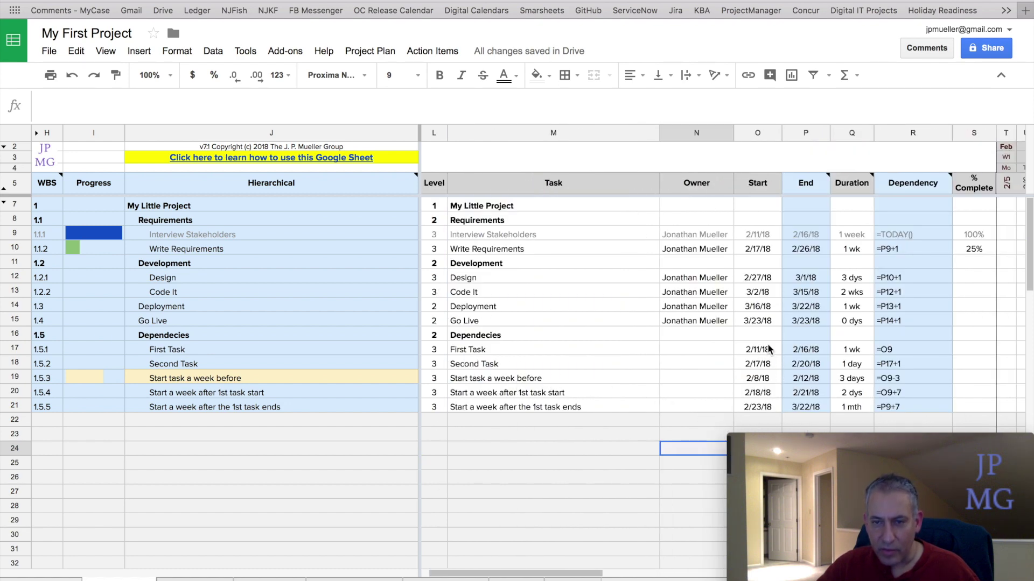
scroll(861, 350, down, 1)
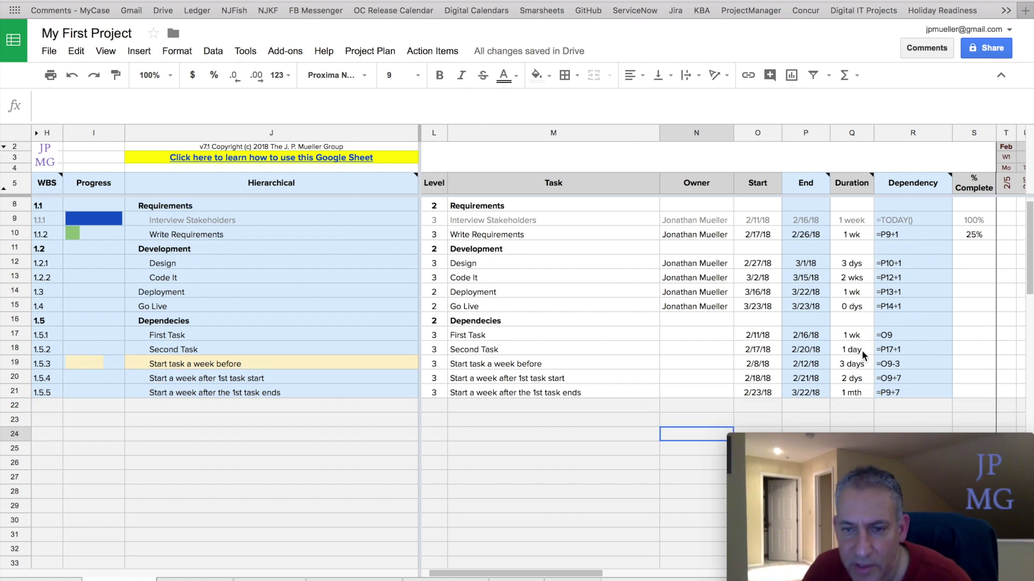
scroll(862, 350, up, 1)
scroll(861, 350, right, 5)
scroll(862, 351, right, 2)
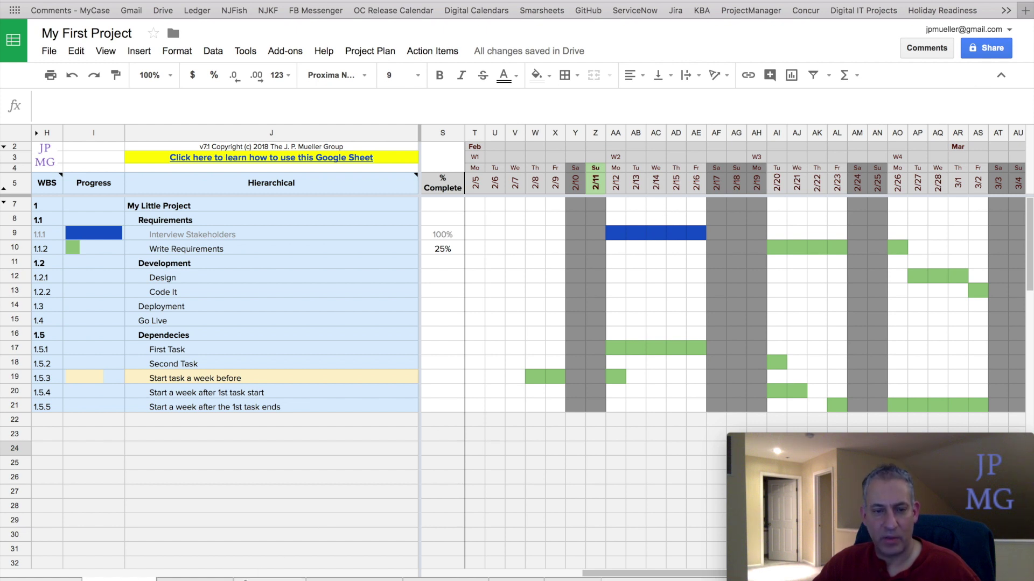
Set the Gantt Start Date to =today()-7 and view the chart starting a week earlier.
click(269, 579)
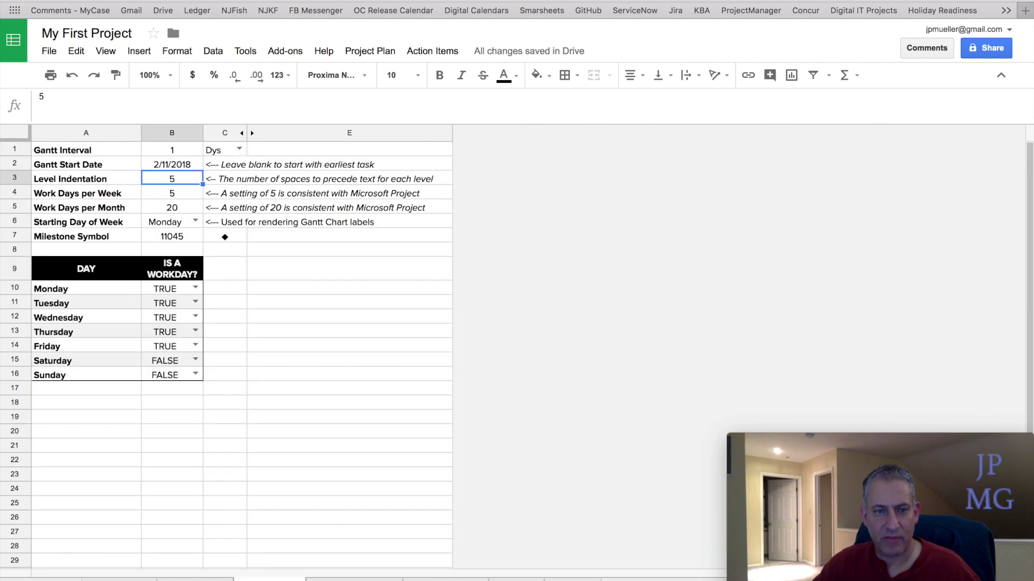
click(174, 164)
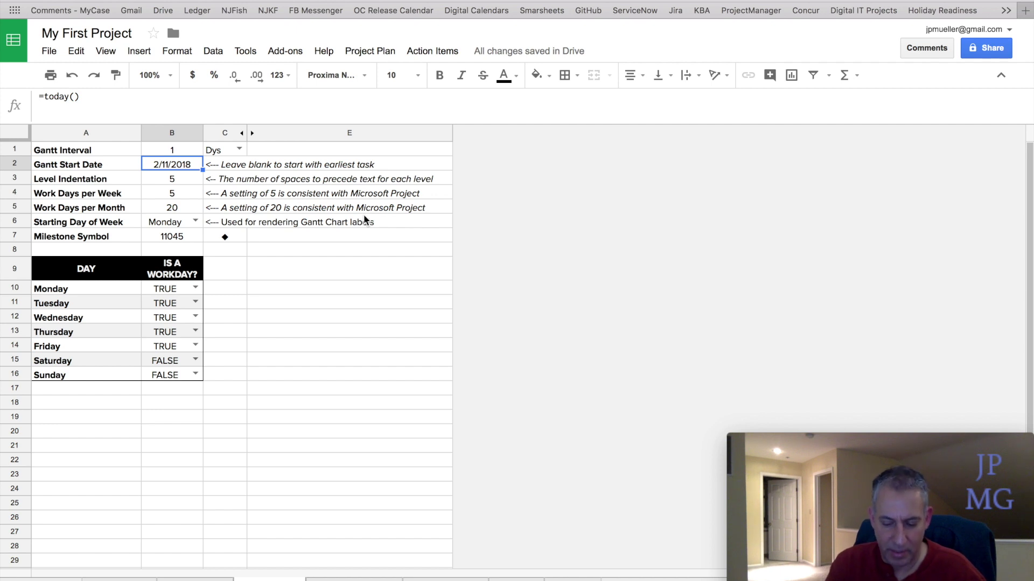
text(=today()
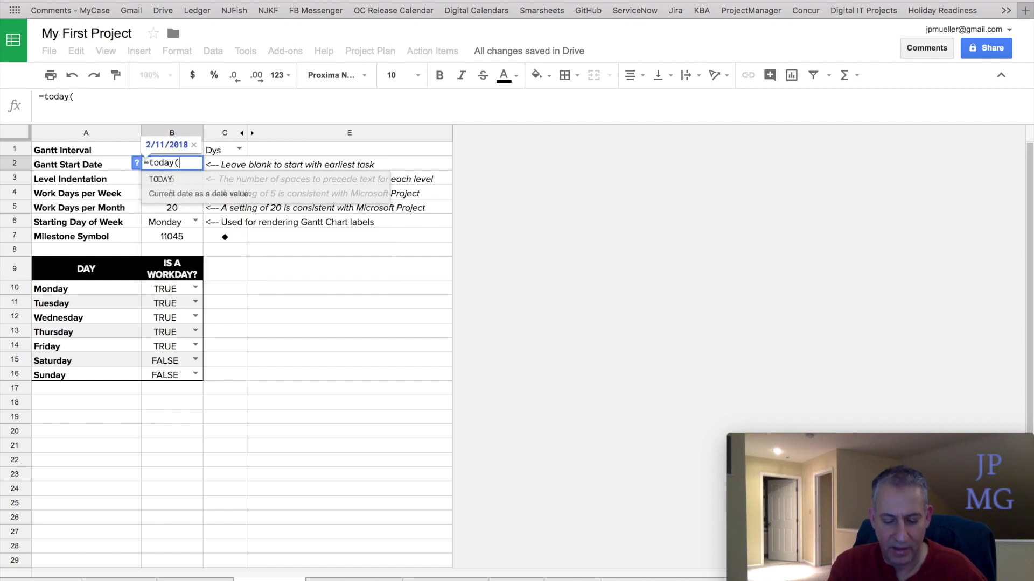
text()-7)
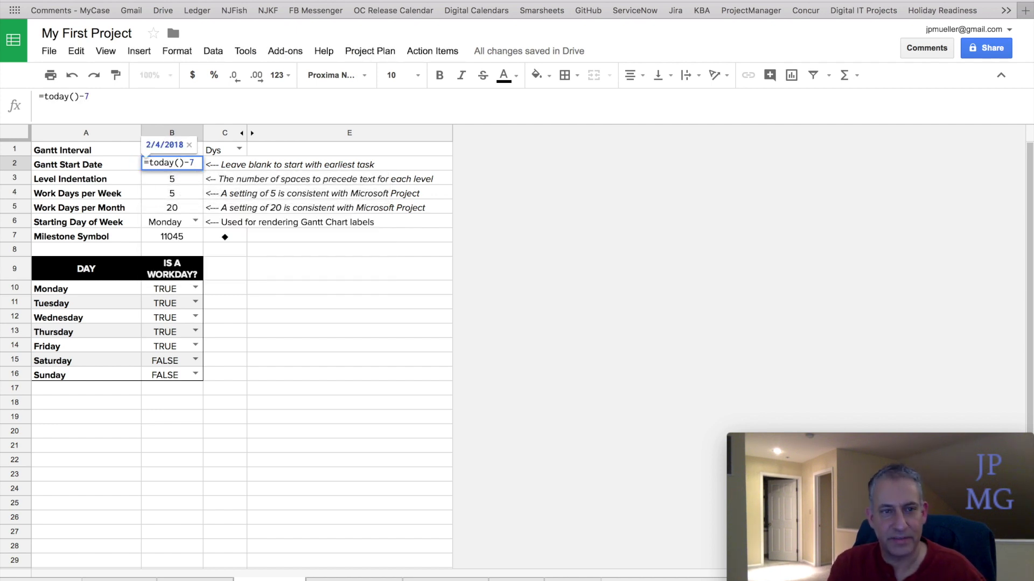
key(Return)
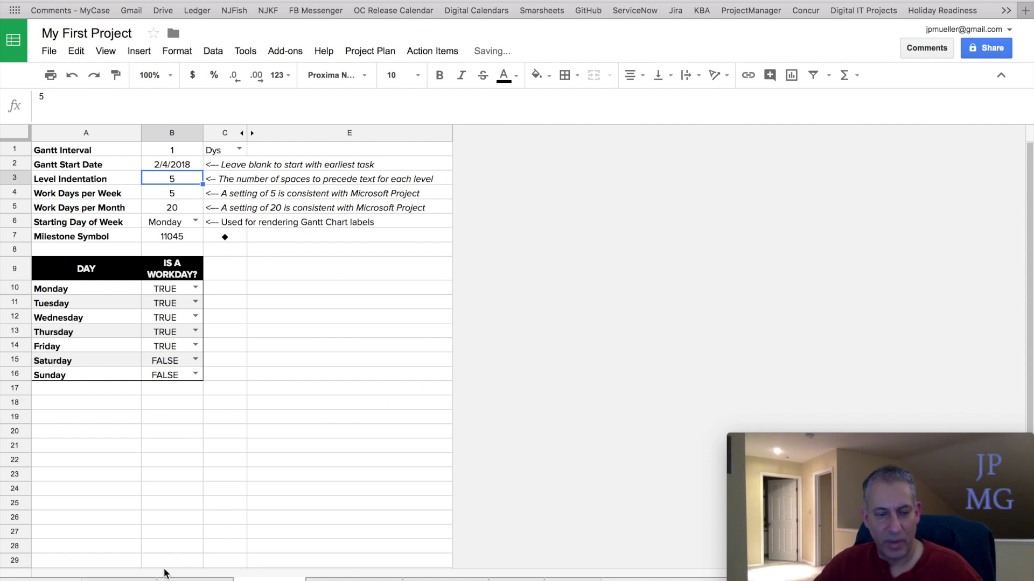
click(139, 576)
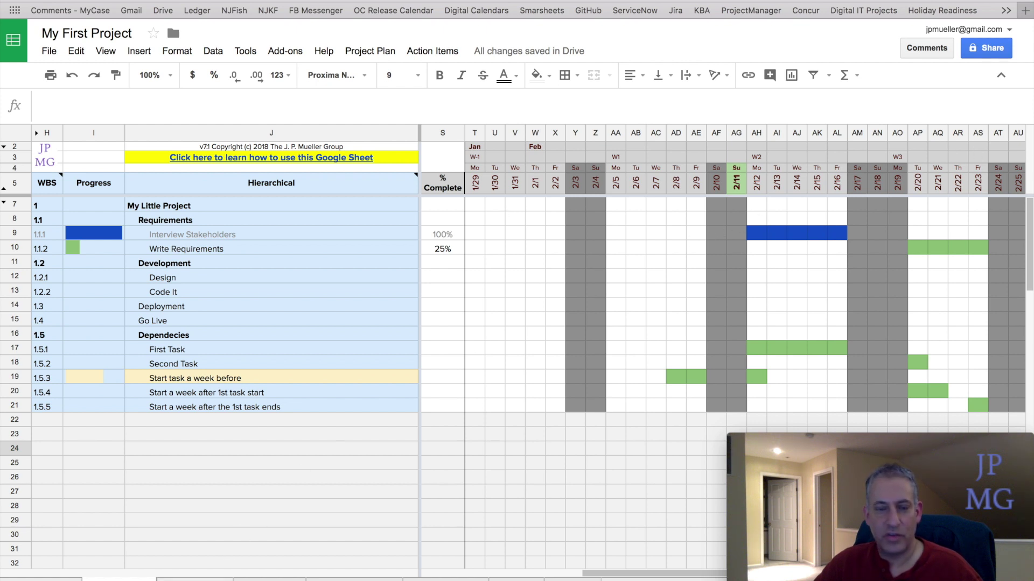
Clear the Gantt Start Date so the chart starts from the earliest task.
click(246, 575)
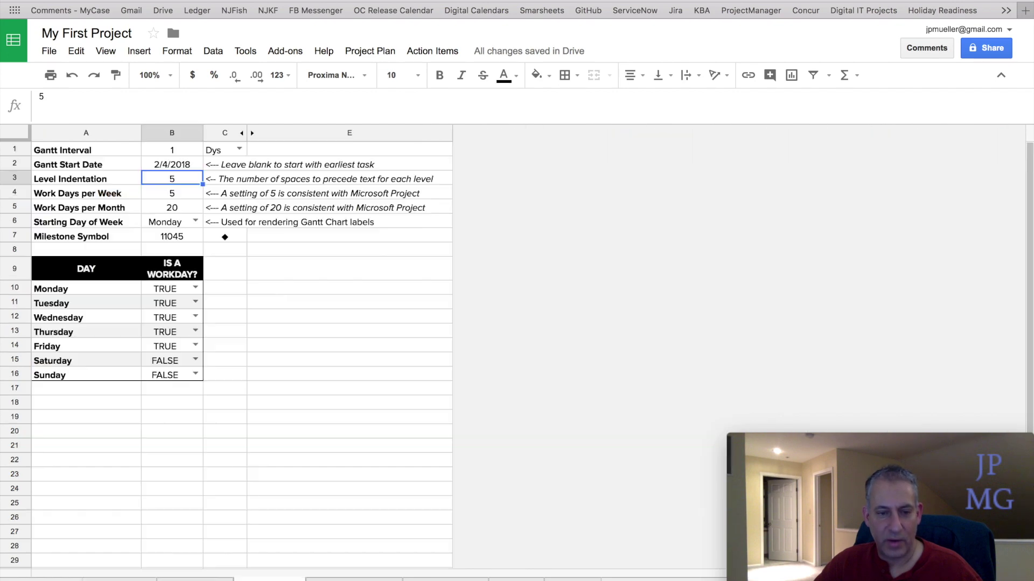
click(186, 162)
key(Delete)
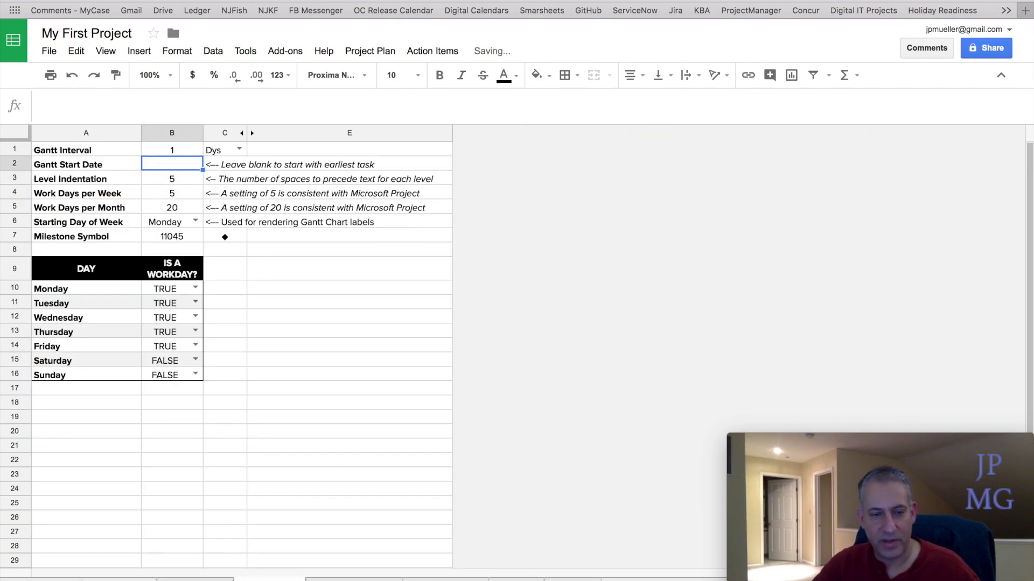
click(120, 577)
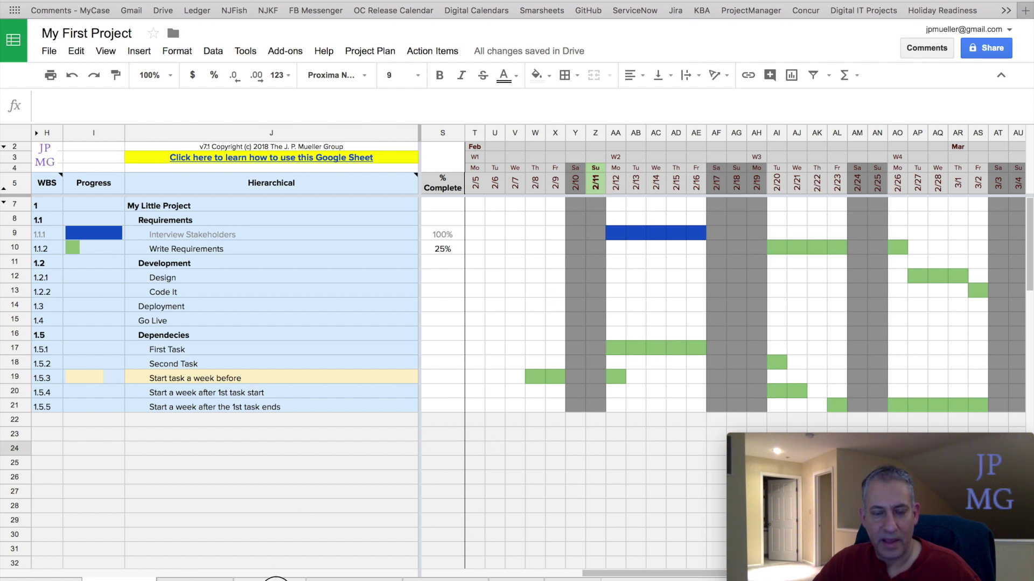
click(269, 578)
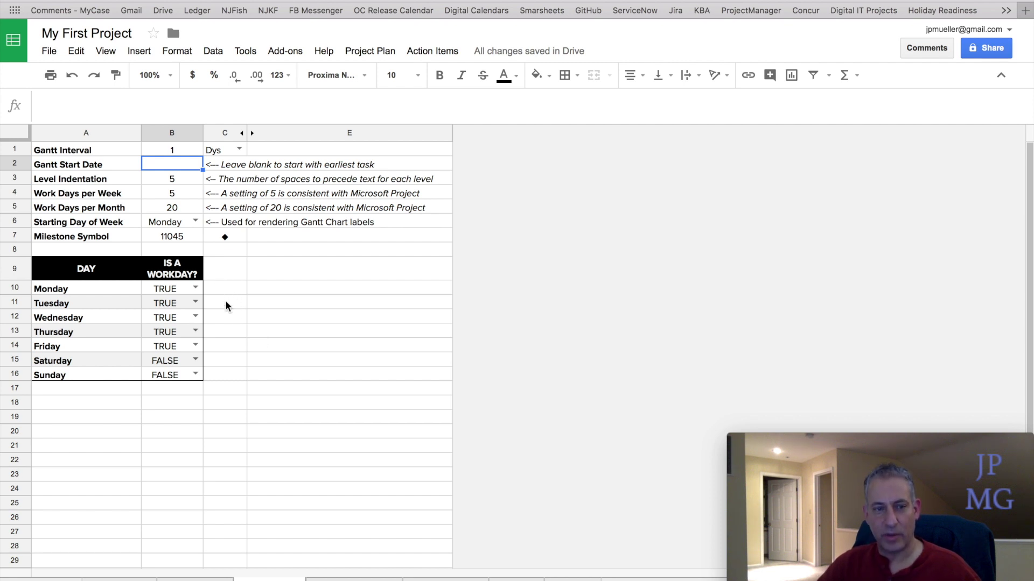
Mark Friday as a non-workday and Sunday as a workday in the settings.
click(192, 346)
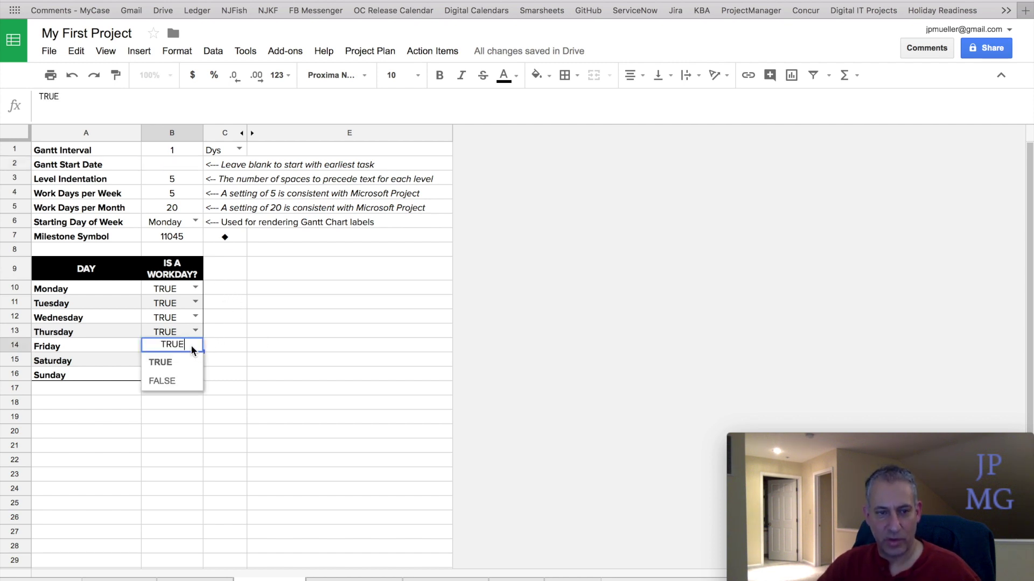
click(162, 381)
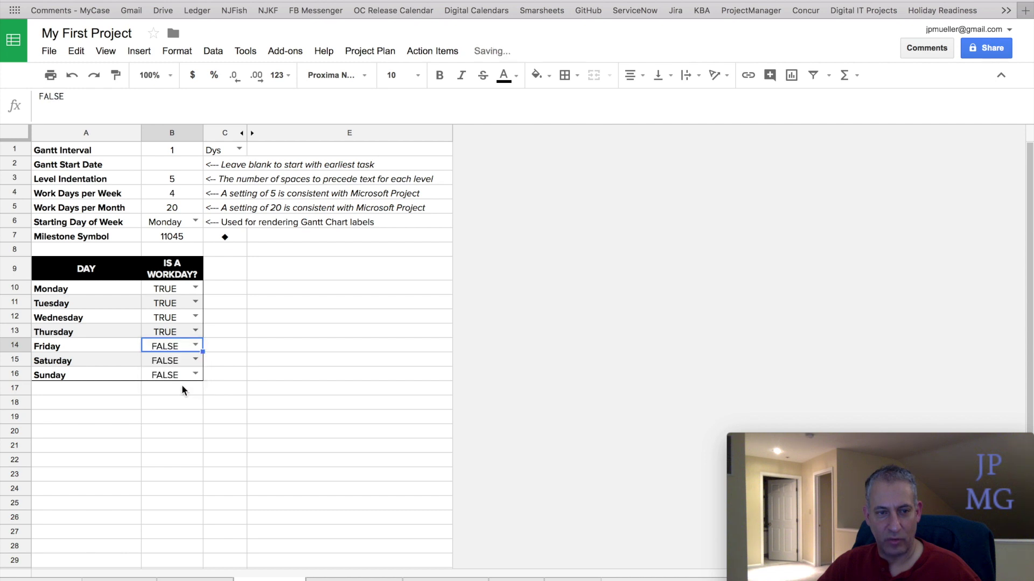
click(193, 375)
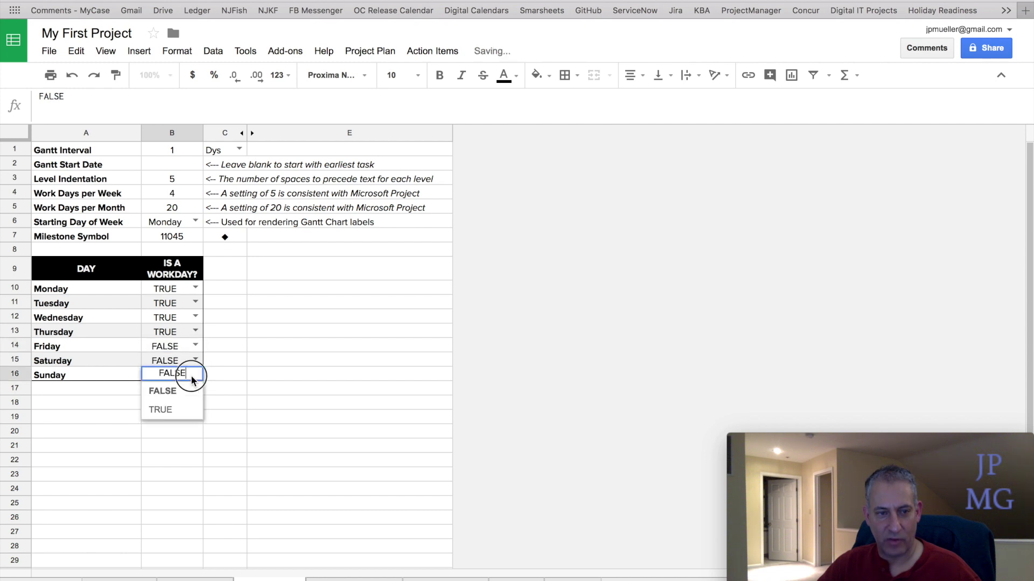
click(183, 414)
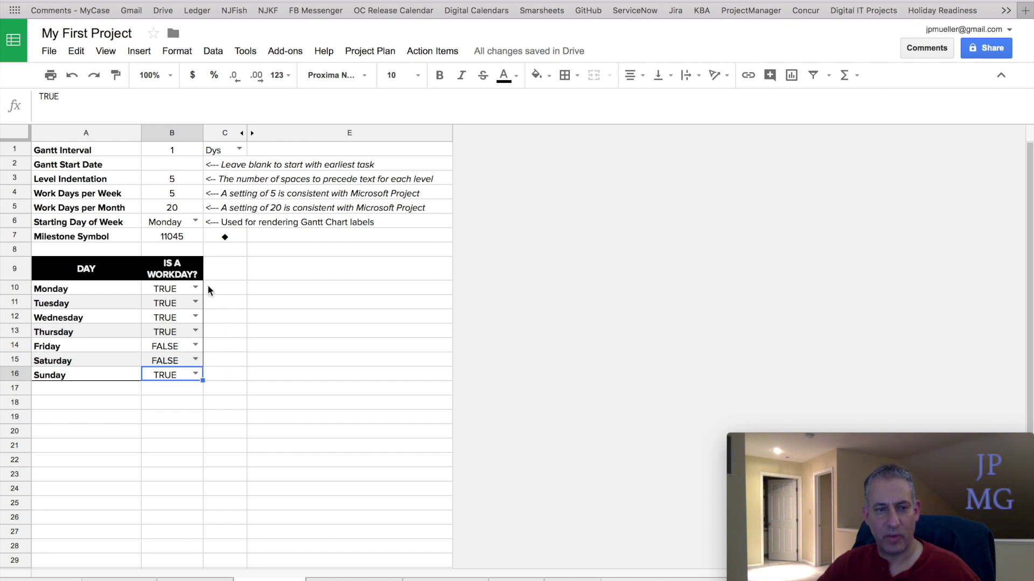
Set Starting Day of Week to Sunday and view the chart starting Sunday 2/4.
click(189, 218)
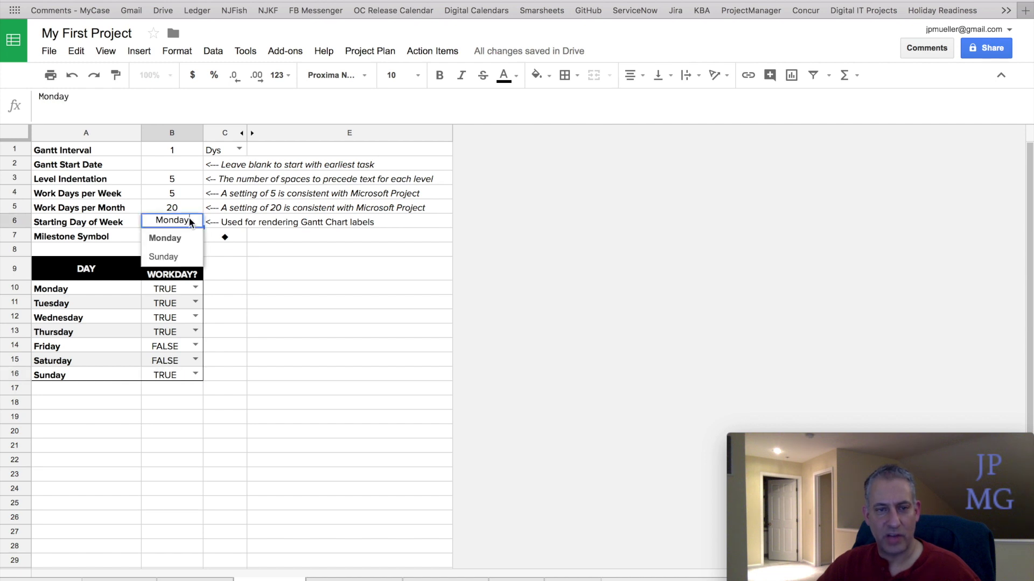
click(182, 261)
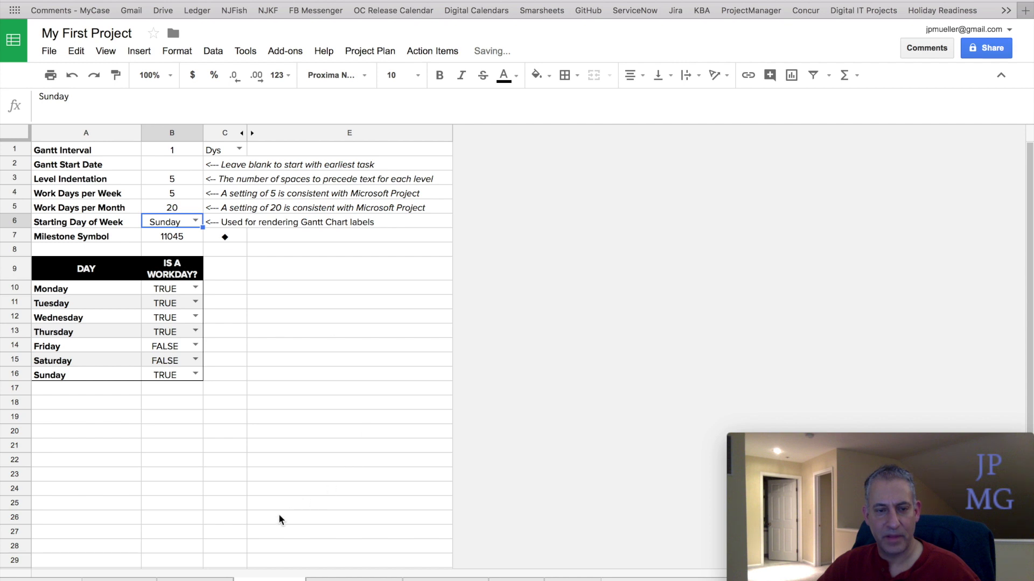
click(119, 578)
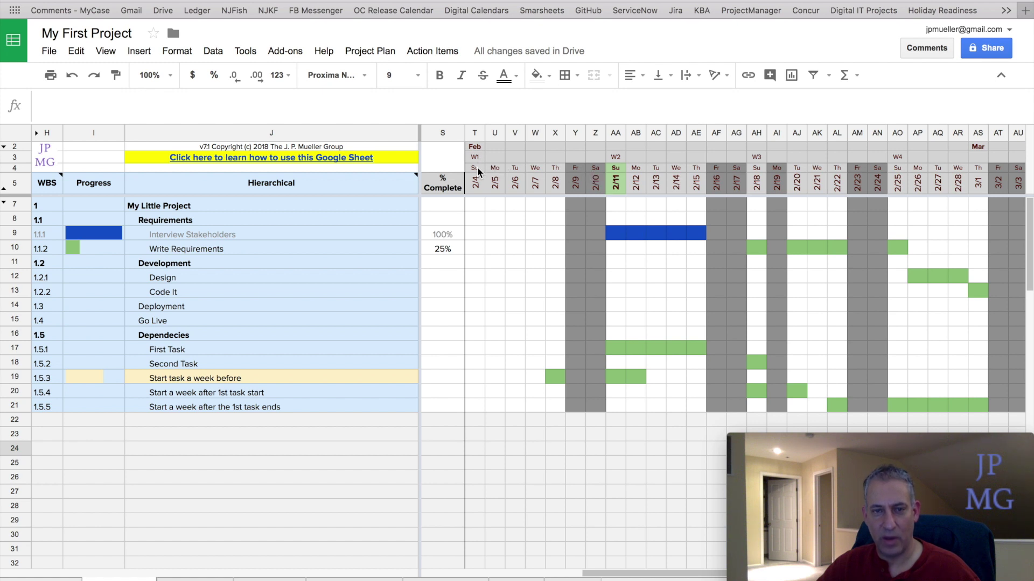
Set Starting Day of Week back to Monday on the settings sheet.
click(270, 578)
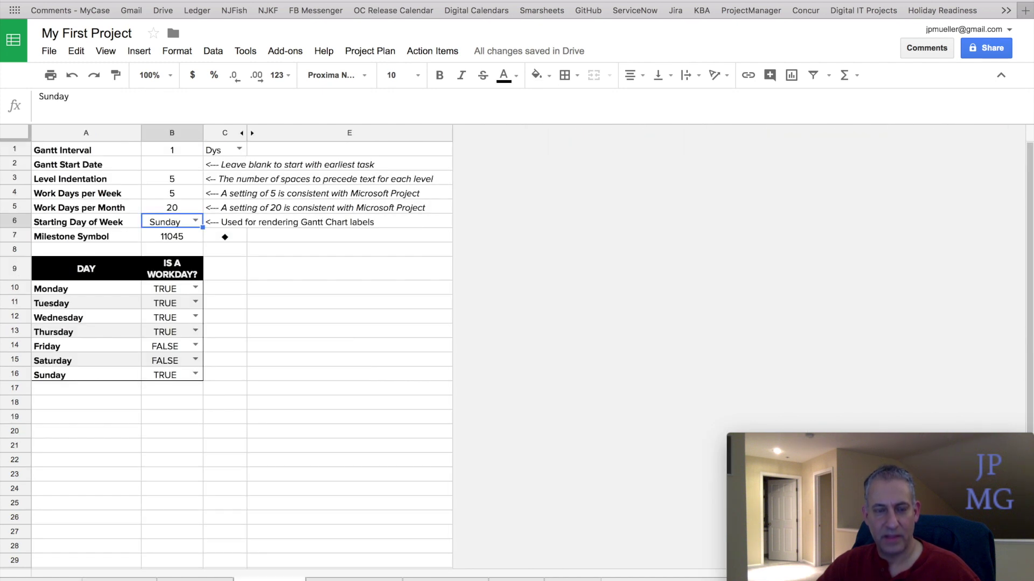
click(195, 220)
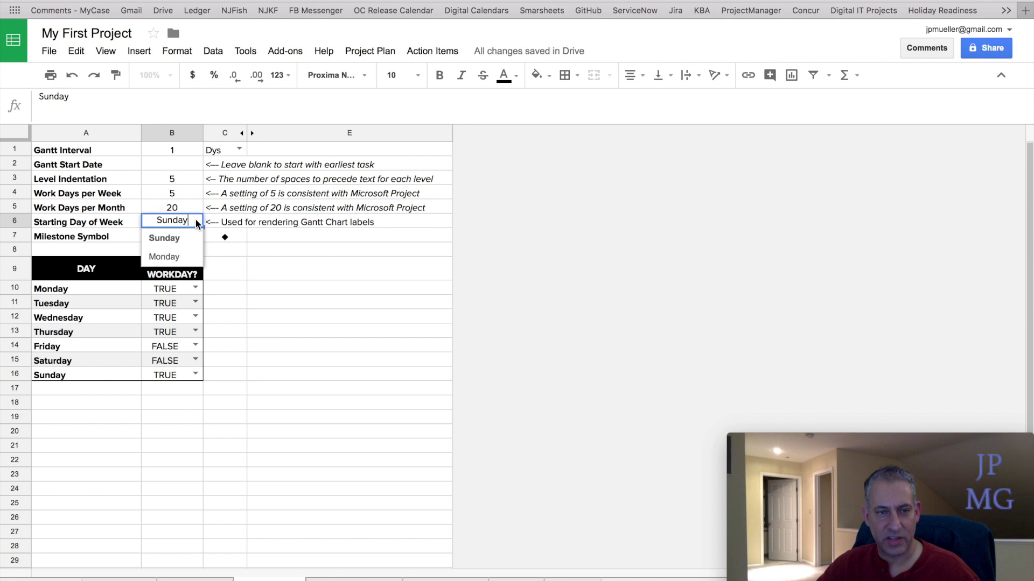
click(192, 257)
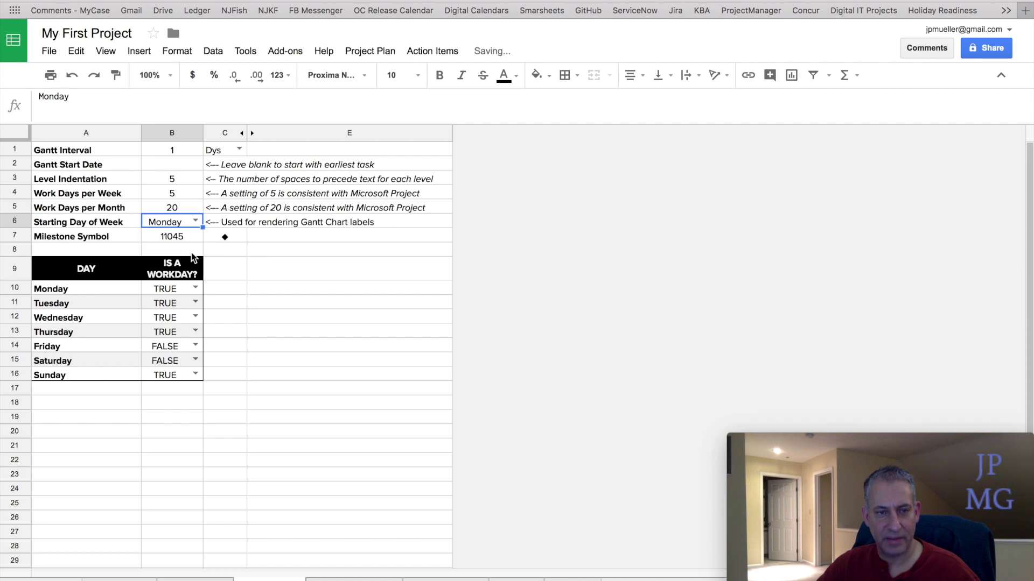
Make Friday a workday and Sunday a non-workday, then view the chart from Monday 2/5.
click(196, 345)
click(192, 382)
click(195, 375)
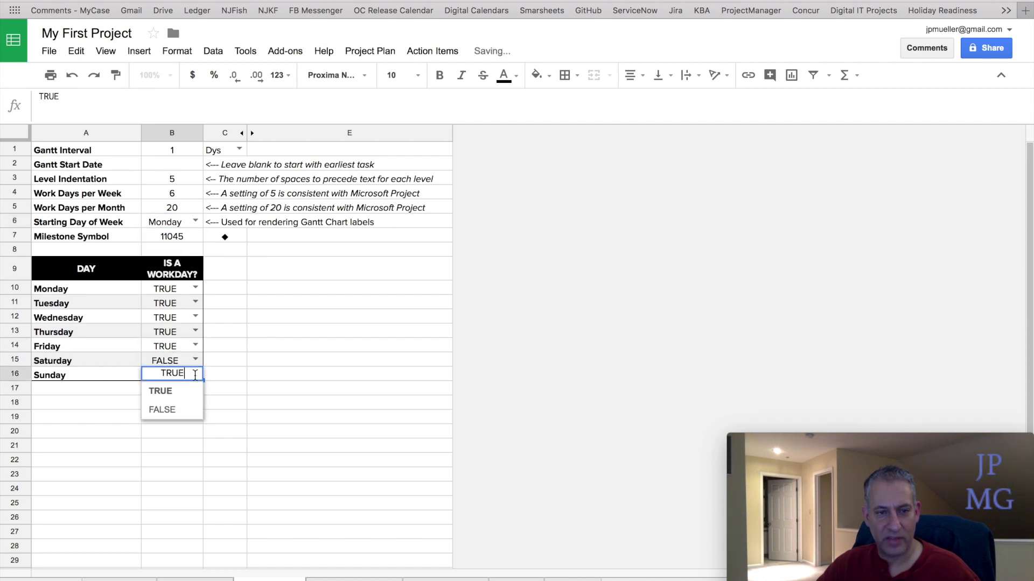
click(191, 409)
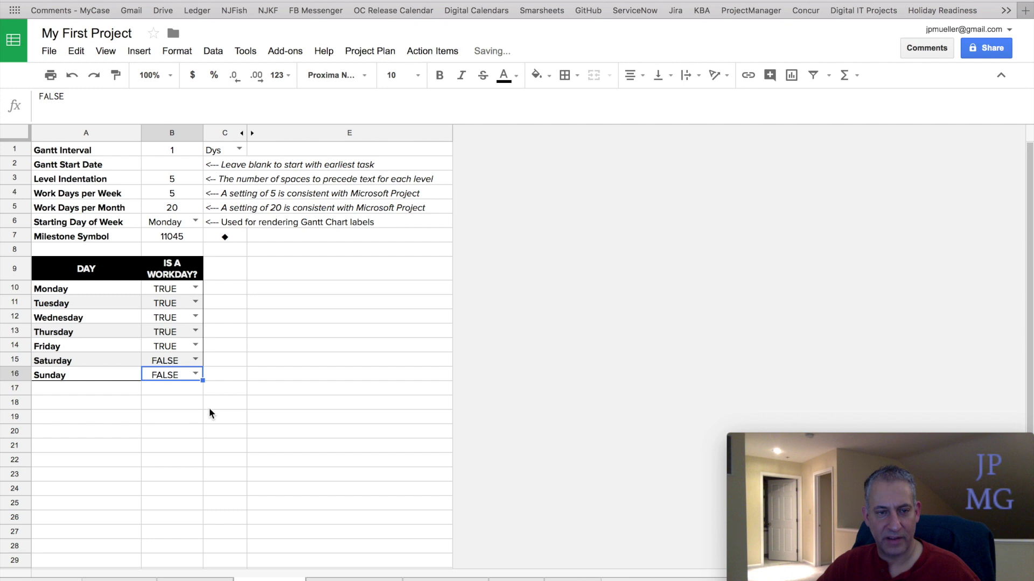
click(119, 580)
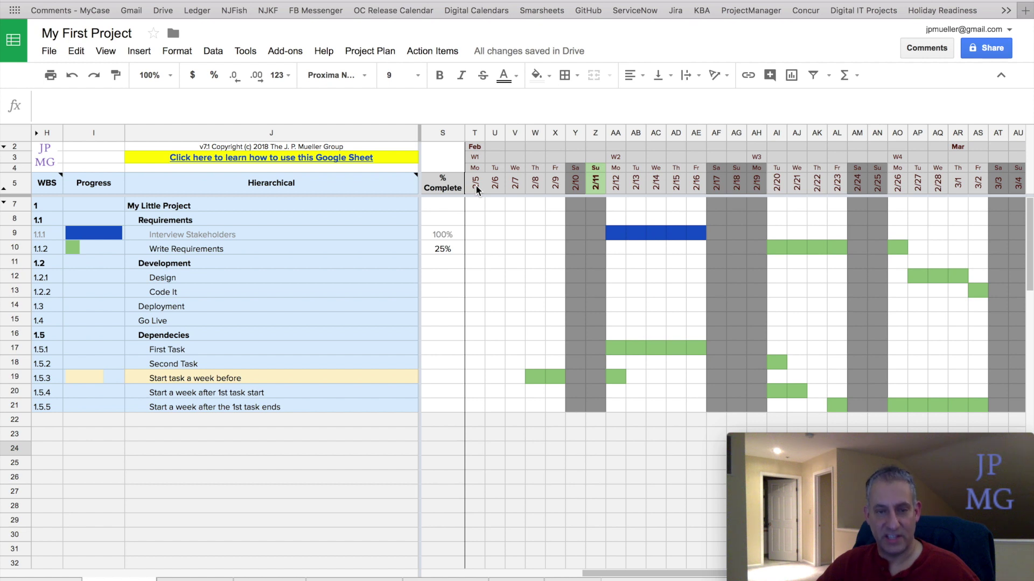
Enter 2 as the Gantt Interval in B1 and view the every-second-day timeline.
click(257, 575)
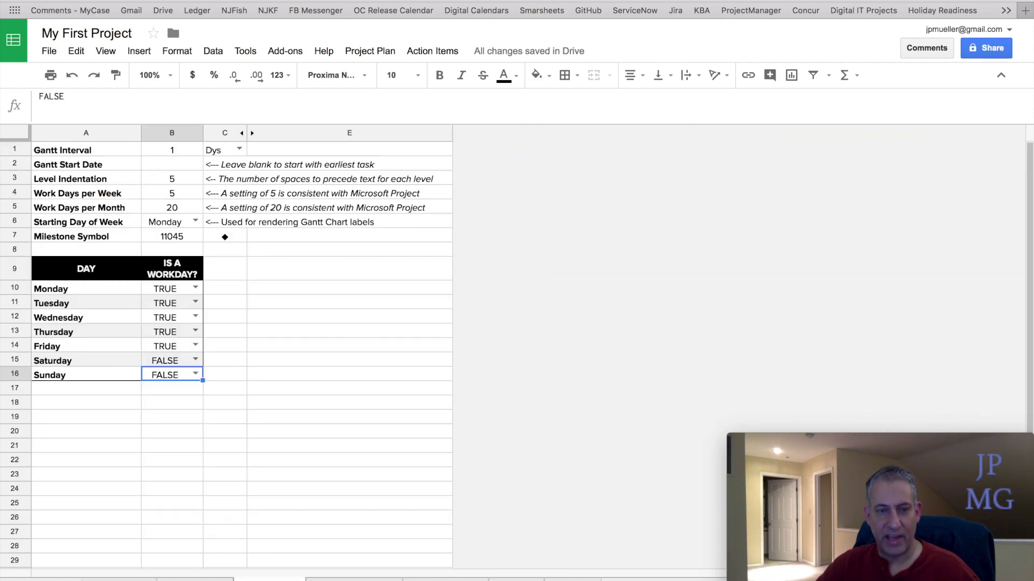
click(184, 153)
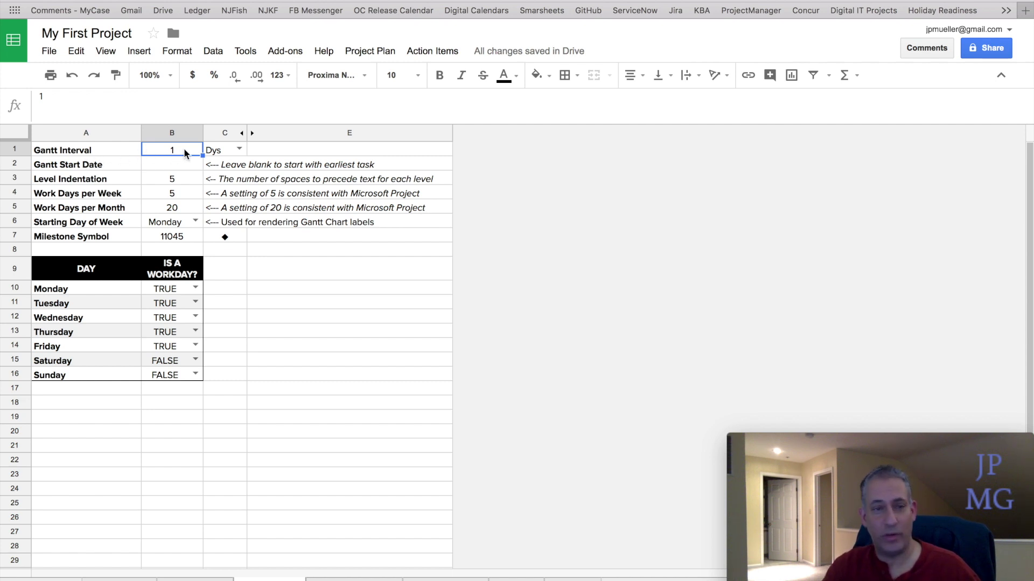
text(2)
key(Return)
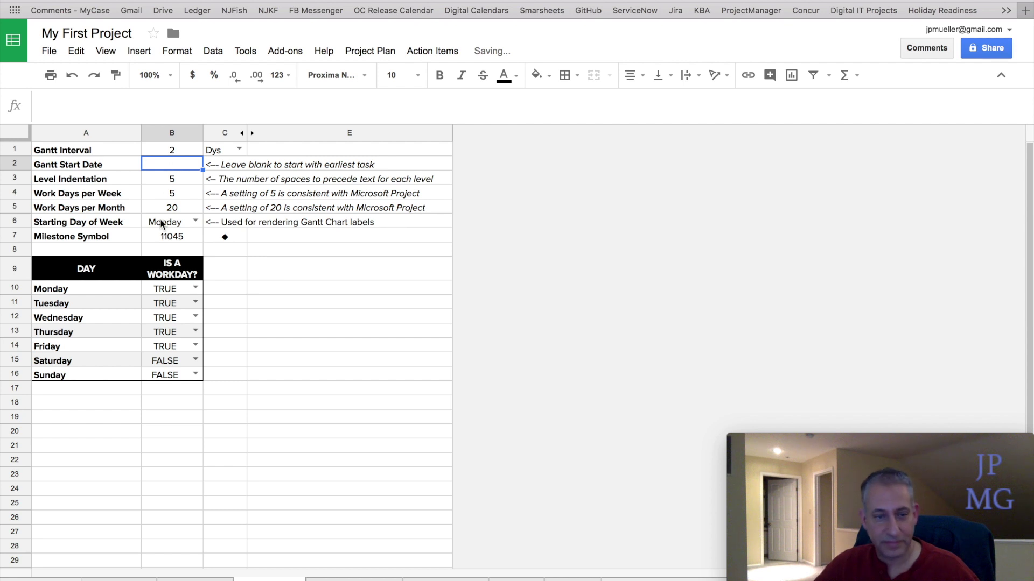
click(122, 579)
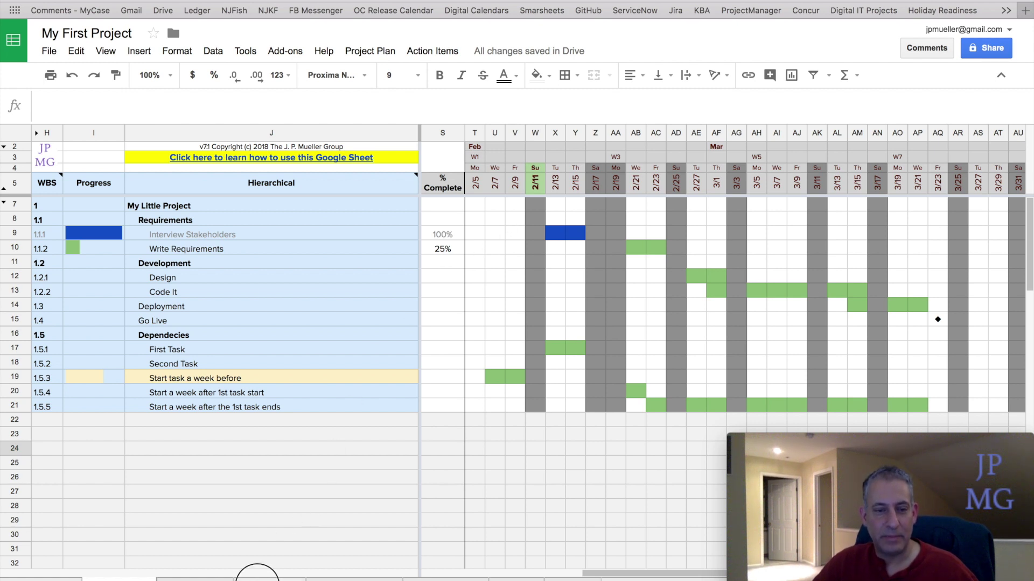
click(258, 574)
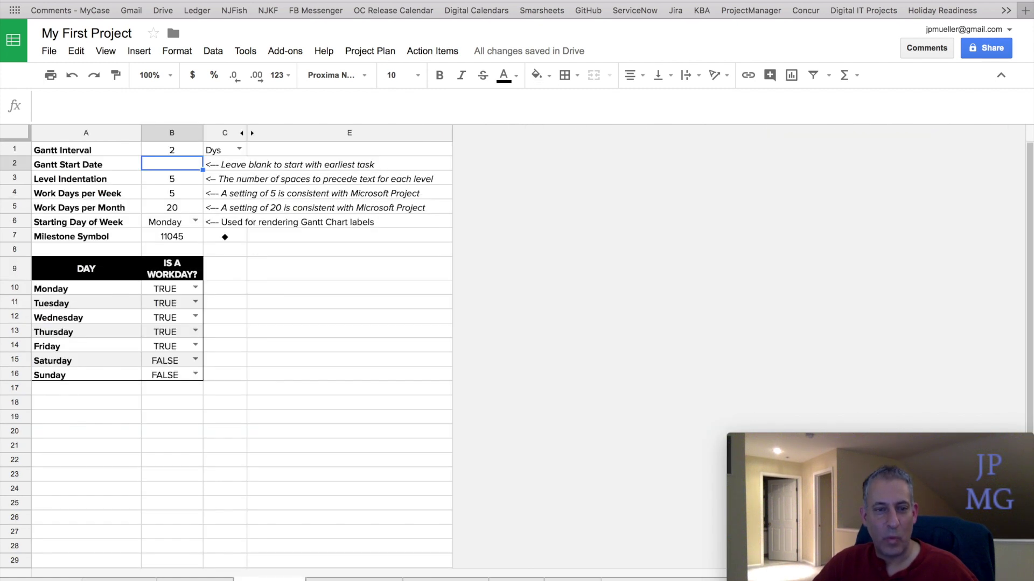
Set the Gantt Interval to 1 with unit Wks and view the weekly W1 timeline from 2/5.
click(186, 147)
text(1)
key(Tab)
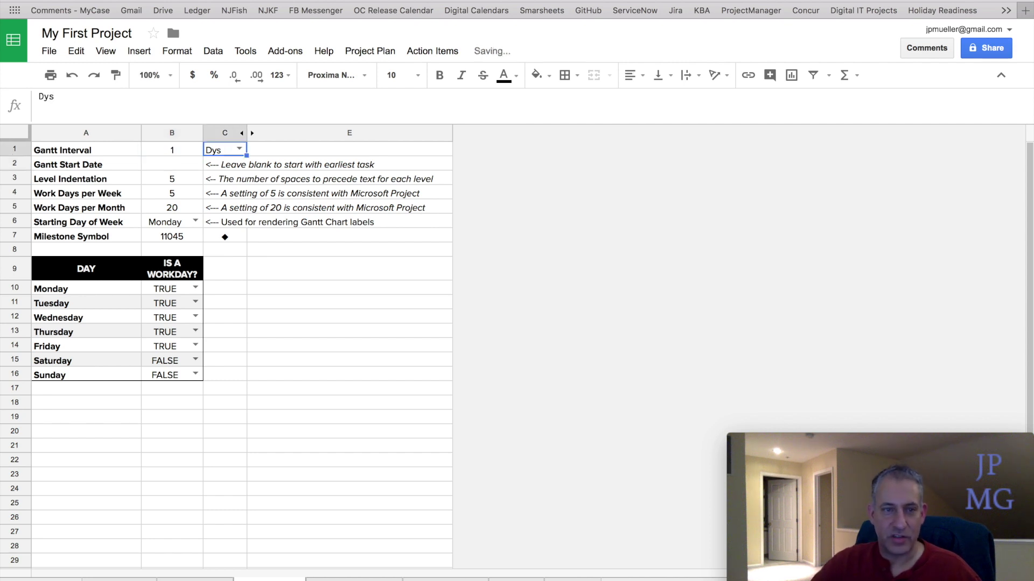
click(238, 149)
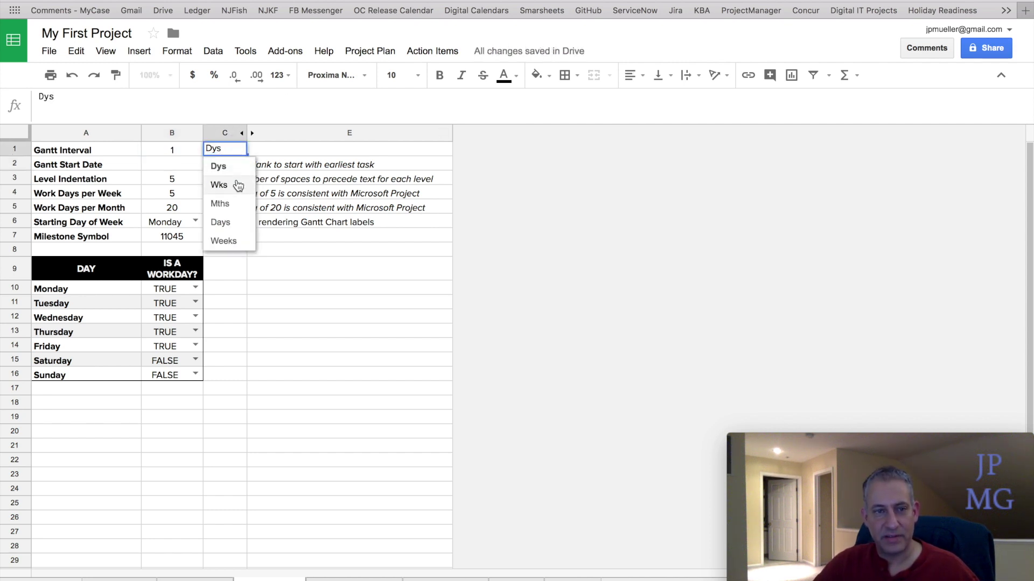
click(237, 185)
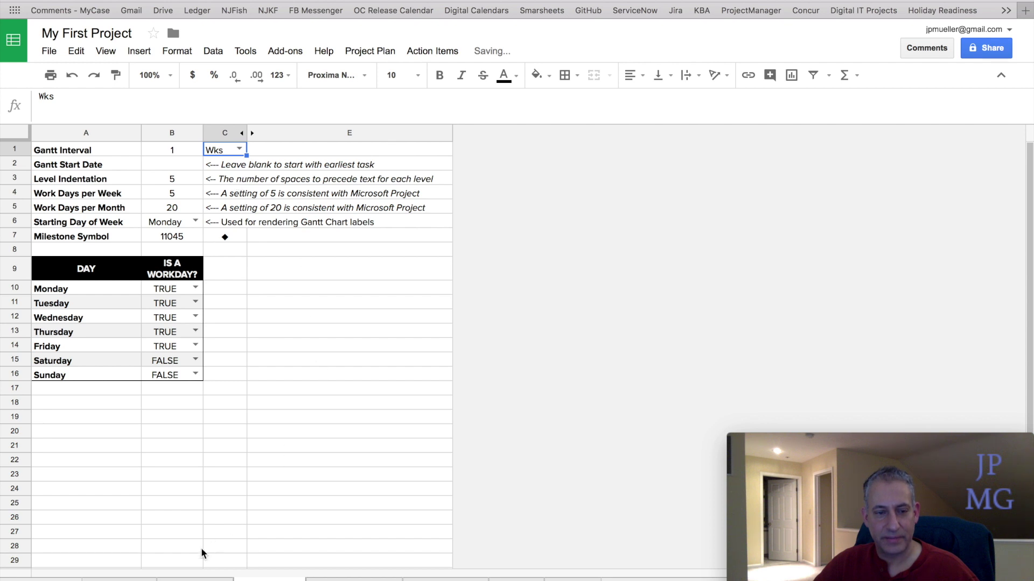
click(161, 577)
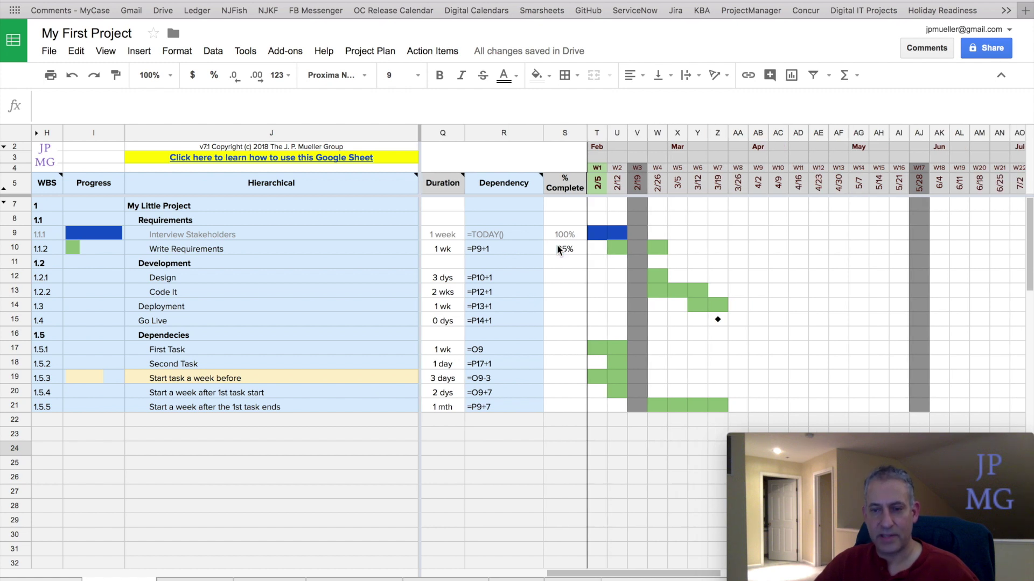
click(598, 187)
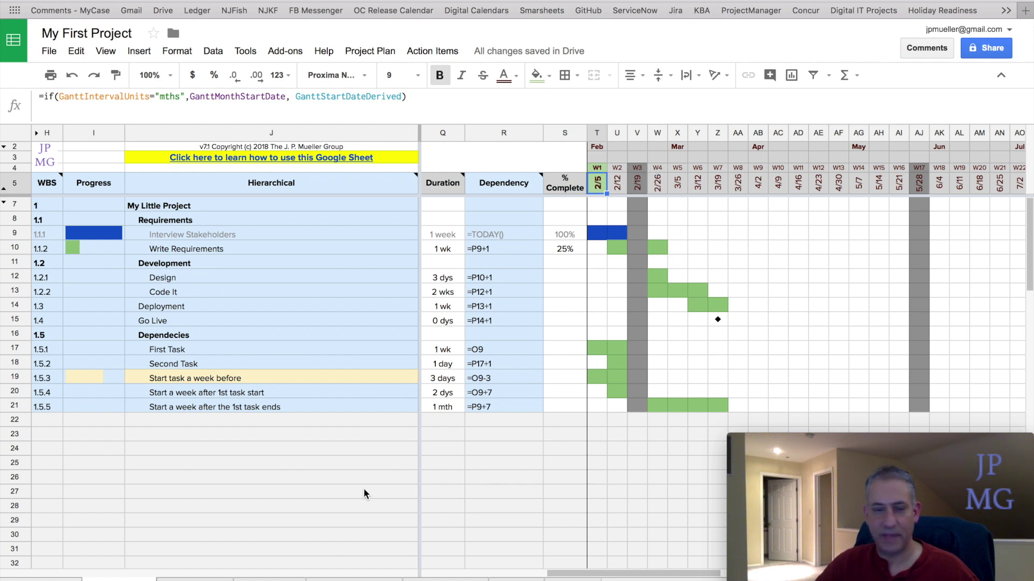
click(269, 579)
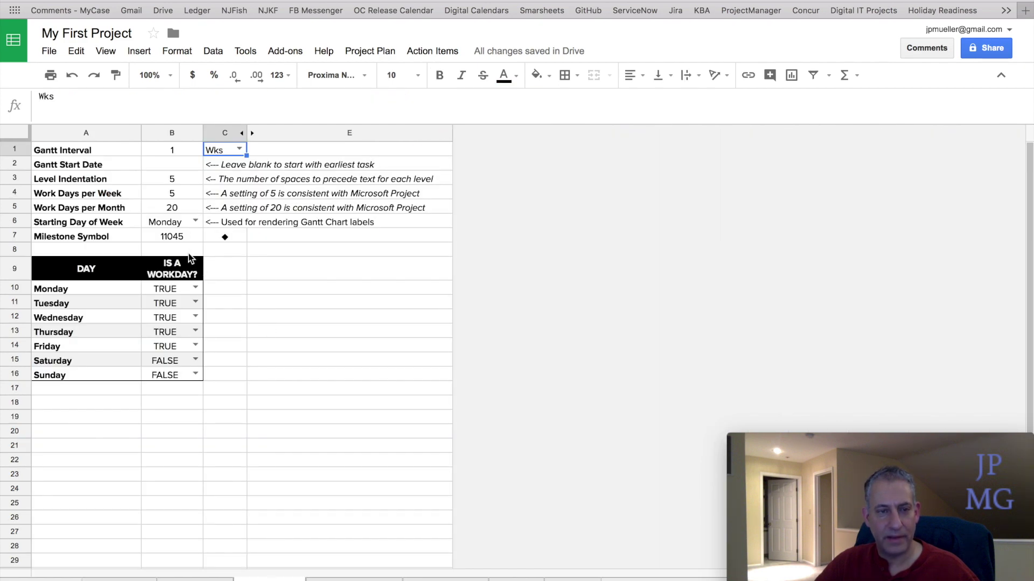
click(238, 149)
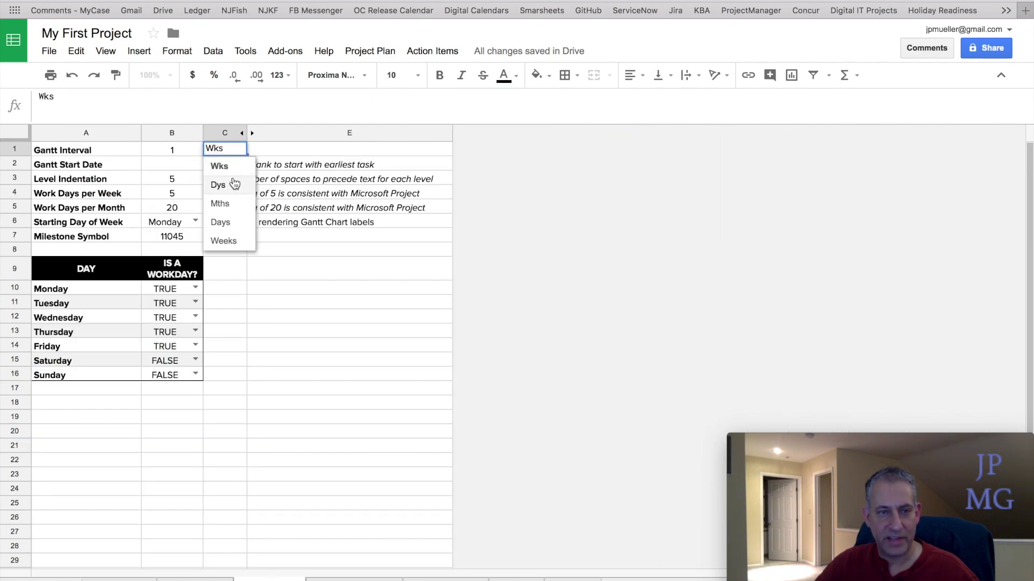
click(218, 185)
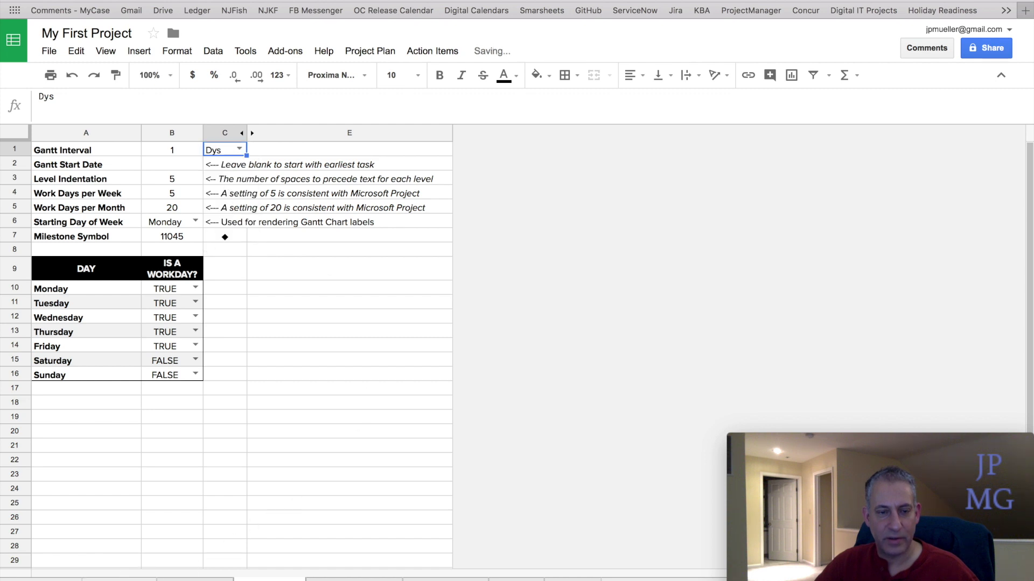
click(119, 579)
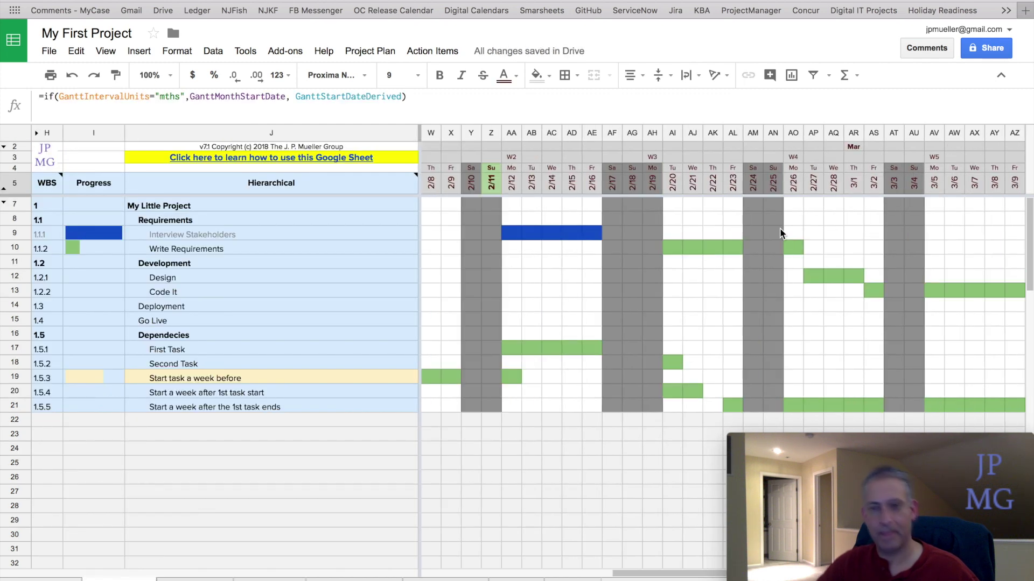
scroll(779, 227, left, 1)
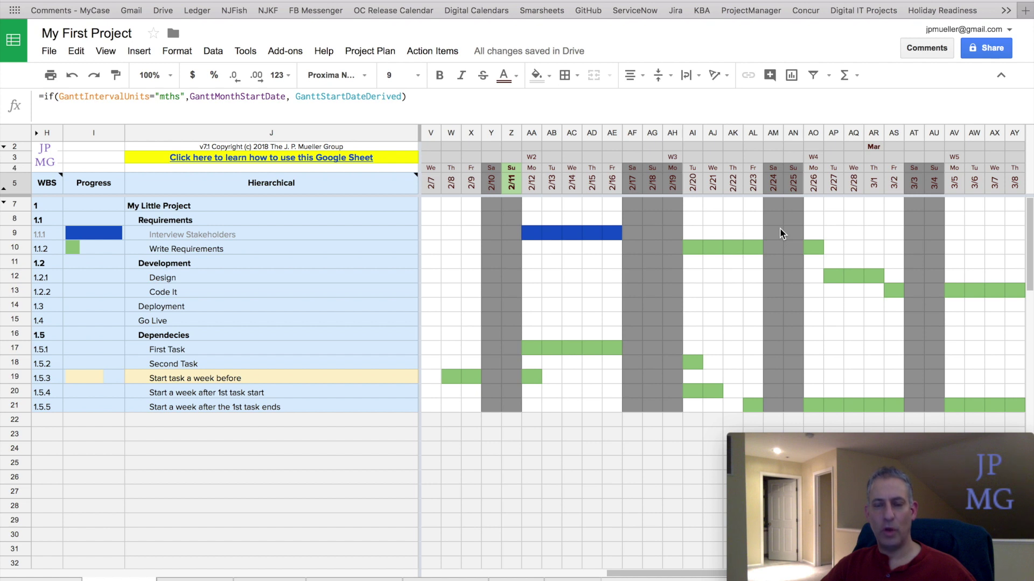
scroll(779, 228, right, 10)
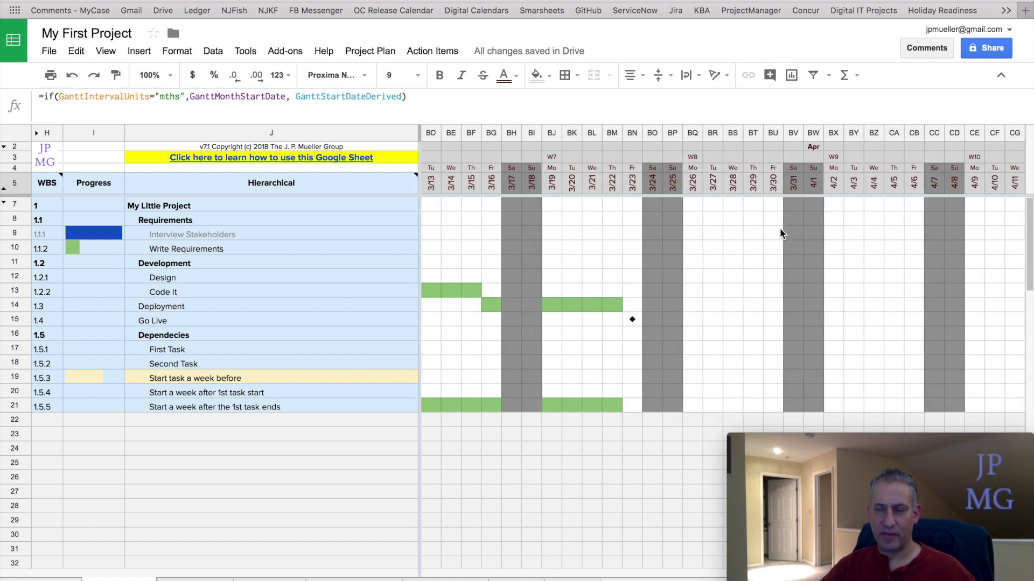
scroll(780, 229, right, 4)
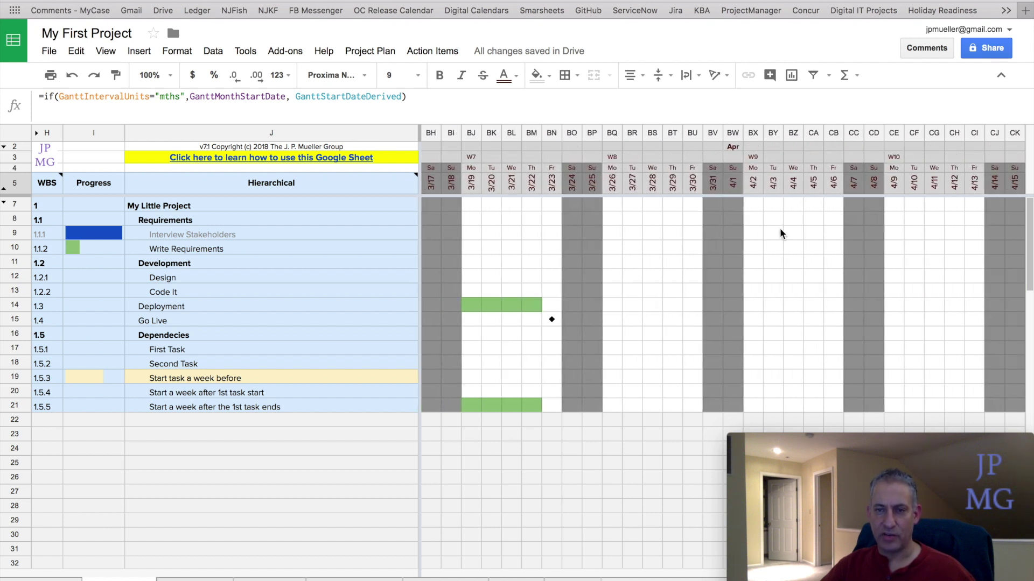
scroll(779, 228, left, 12)
scroll(780, 227, down, 2)
scroll(780, 228, up, 2)
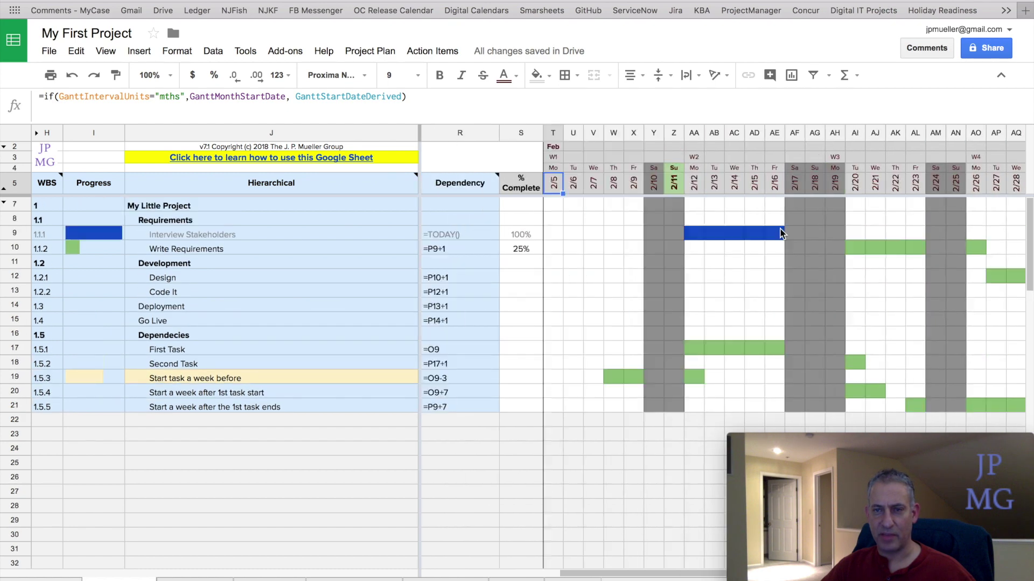
scroll(781, 233, right, 3)
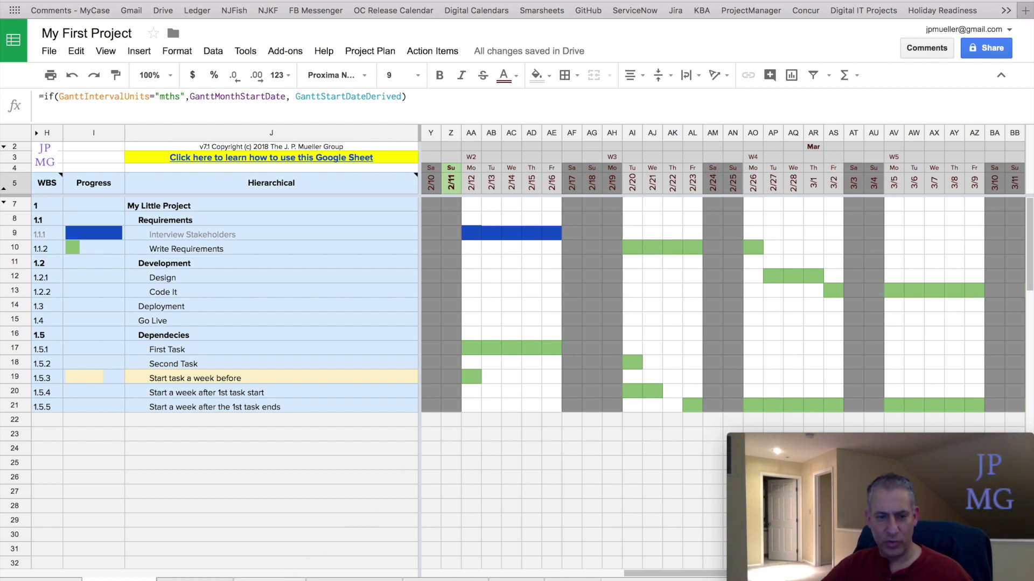
click(286, 577)
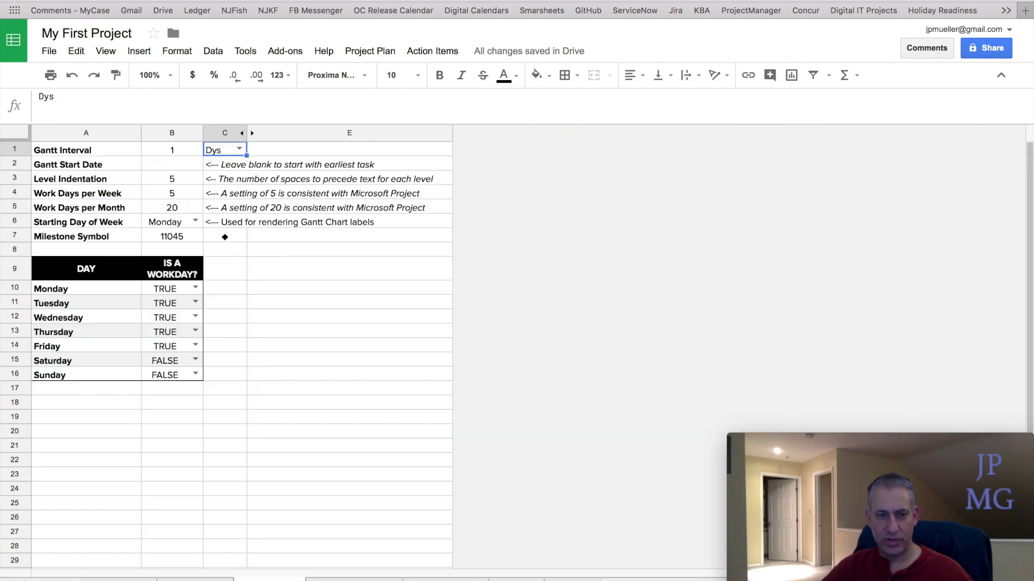
click(172, 165)
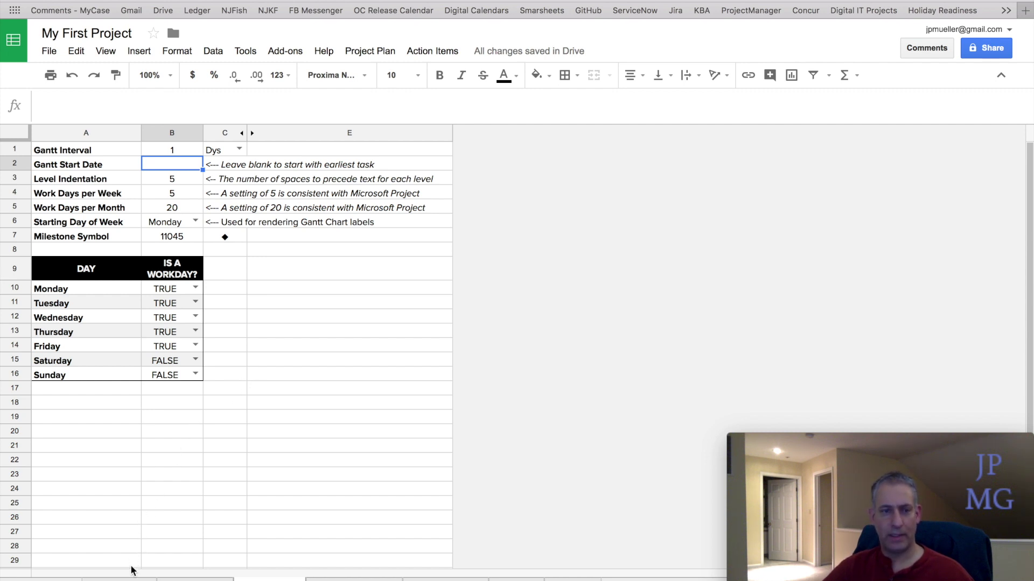
click(119, 579)
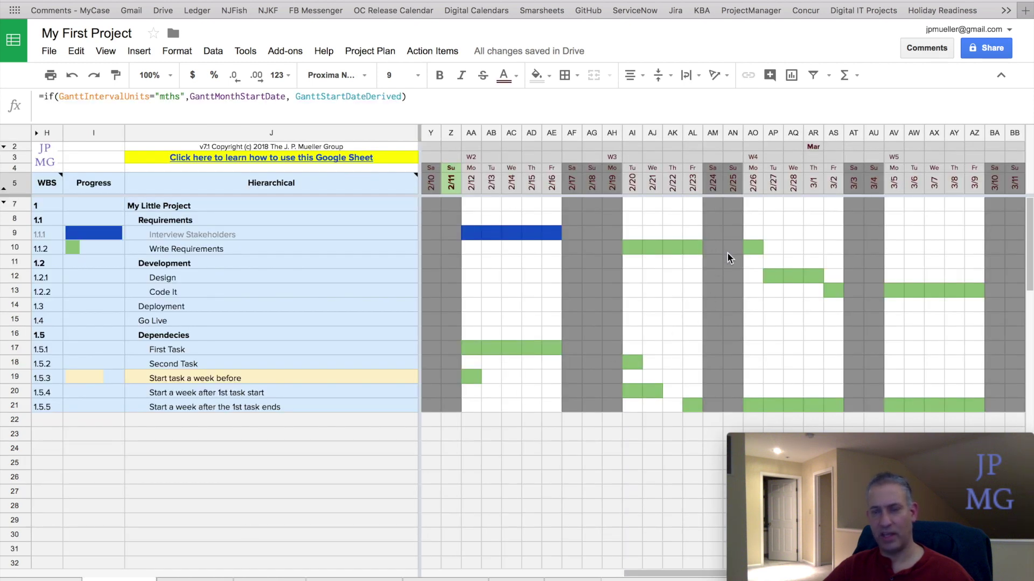
scroll(728, 253, right, 8)
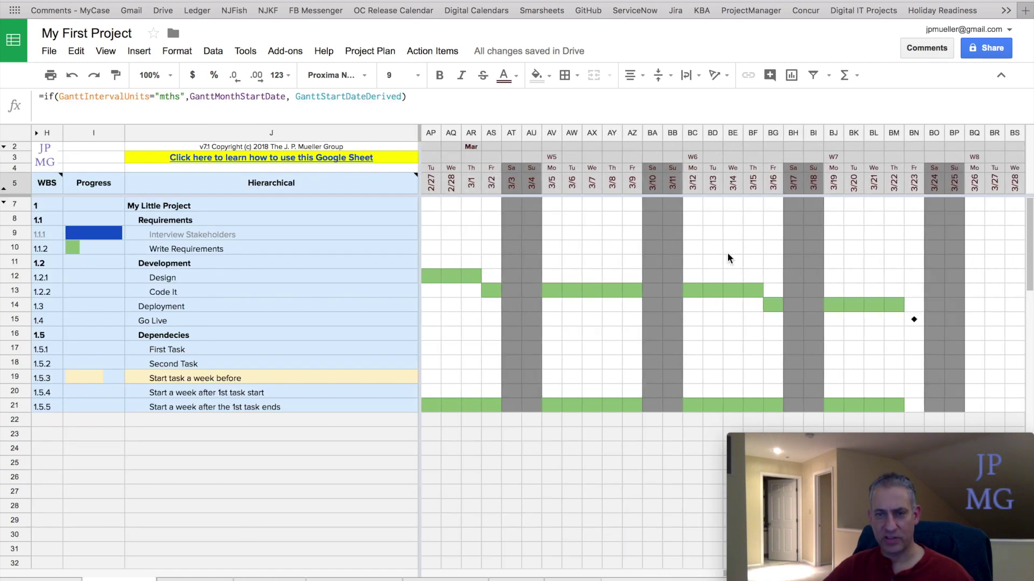
scroll(727, 252, right, 10)
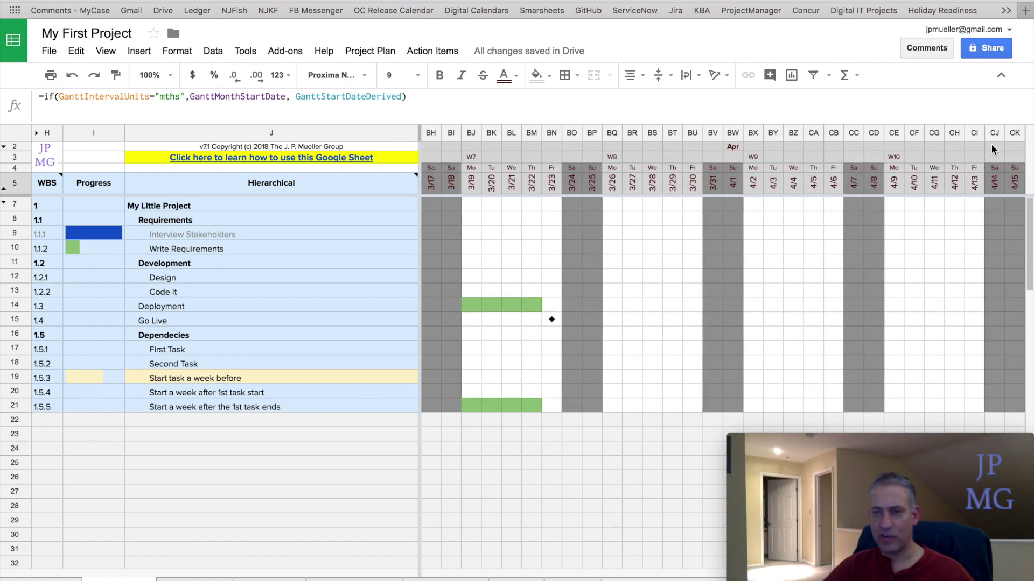
click(1014, 183)
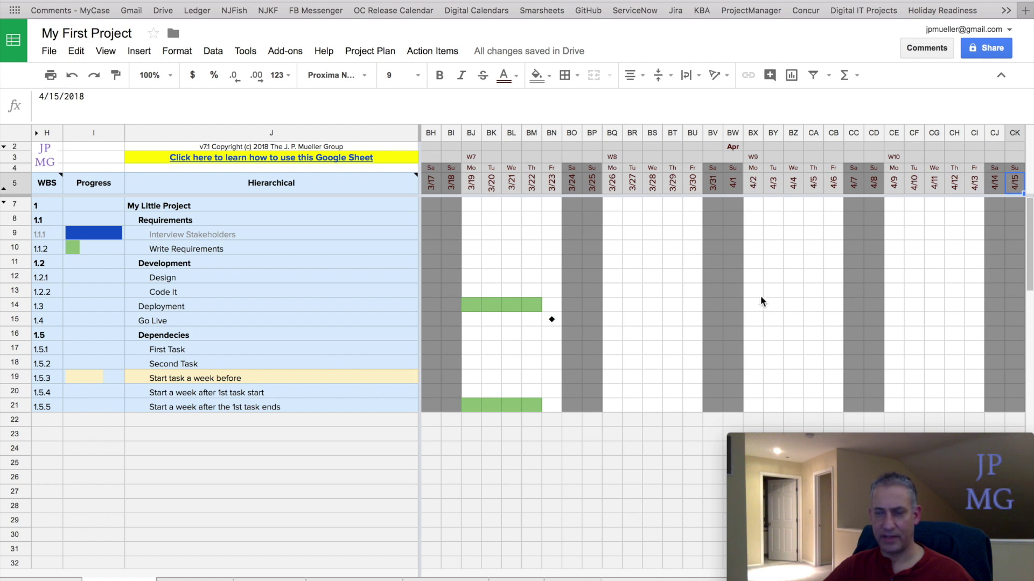
scroll(743, 305, left, 12)
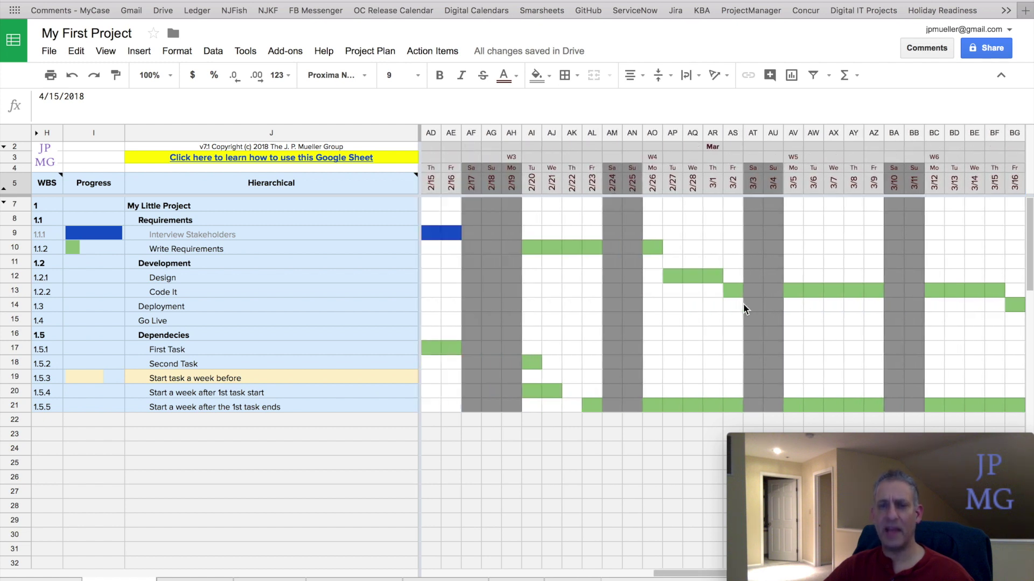
scroll(743, 304, left, 6)
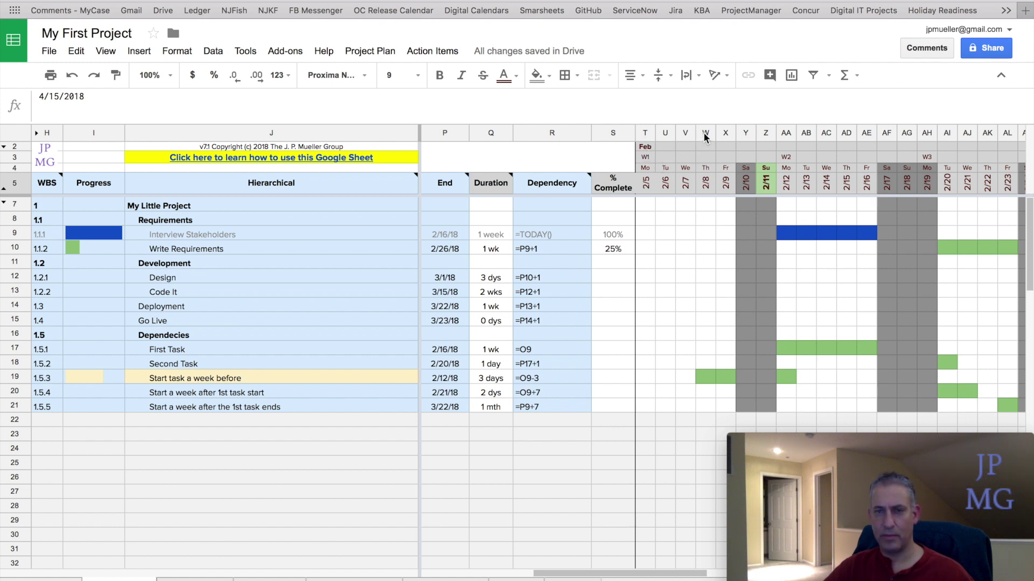
Insert 13 columns to the right of the 2/8–2/20 date columns (W to AI).
drag(706, 136, 948, 134)
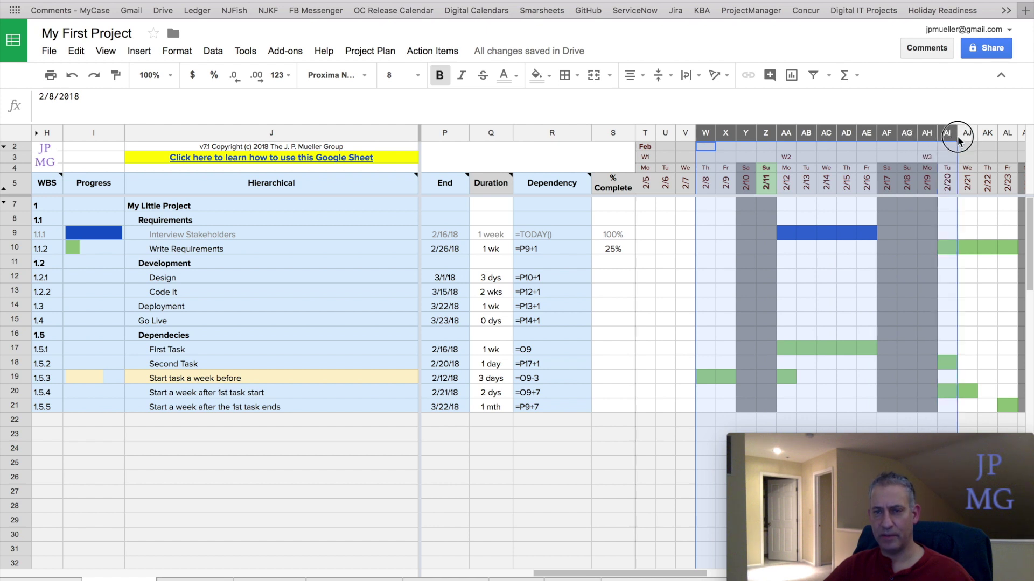
right_click(866, 139)
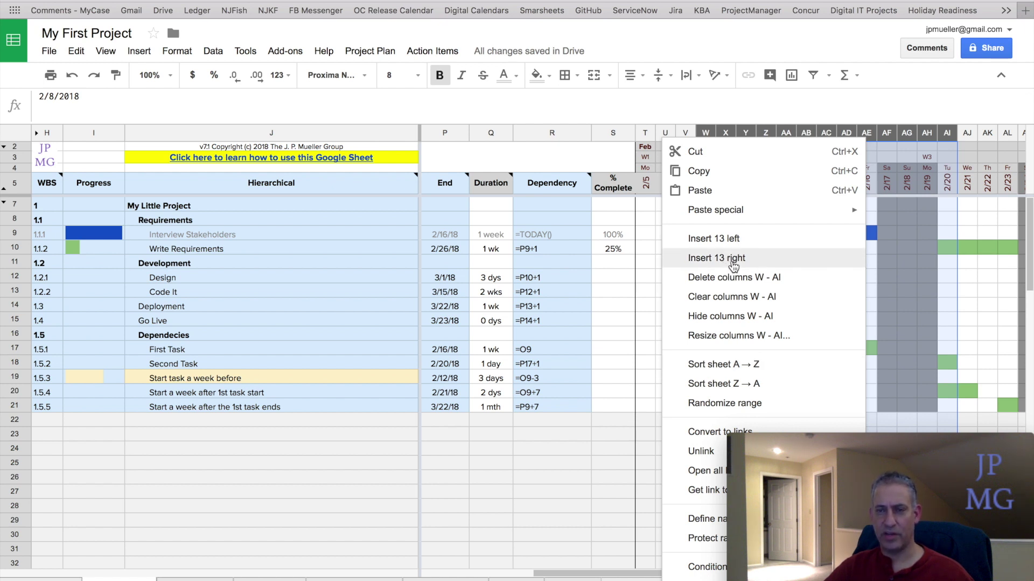
click(732, 261)
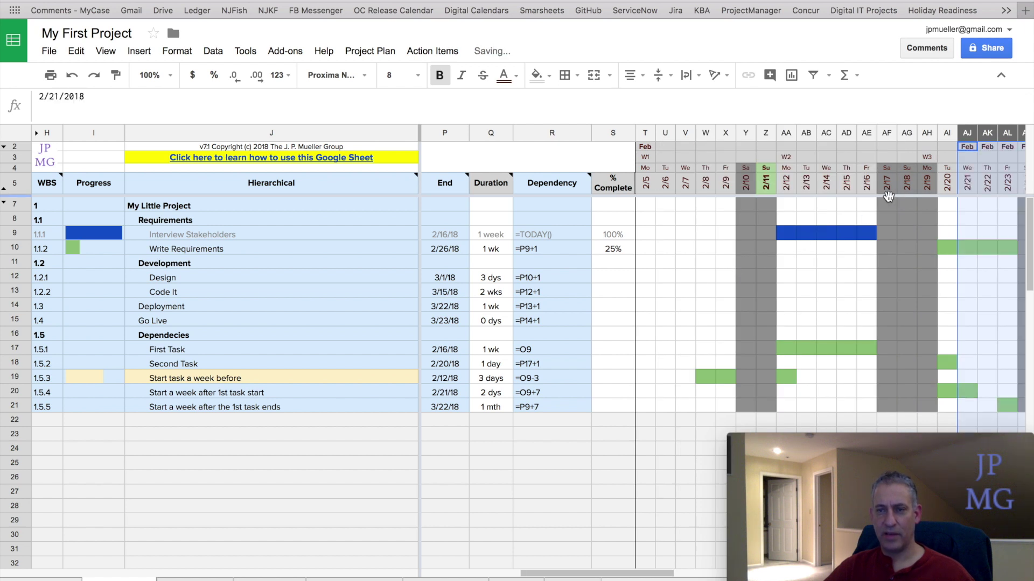
scroll(896, 188, right, 5)
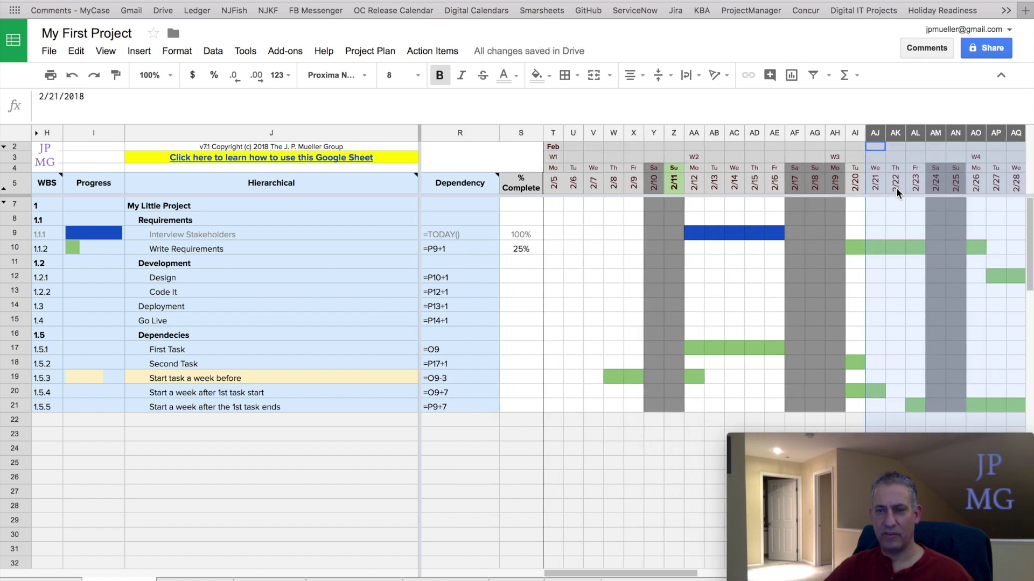
click(839, 187)
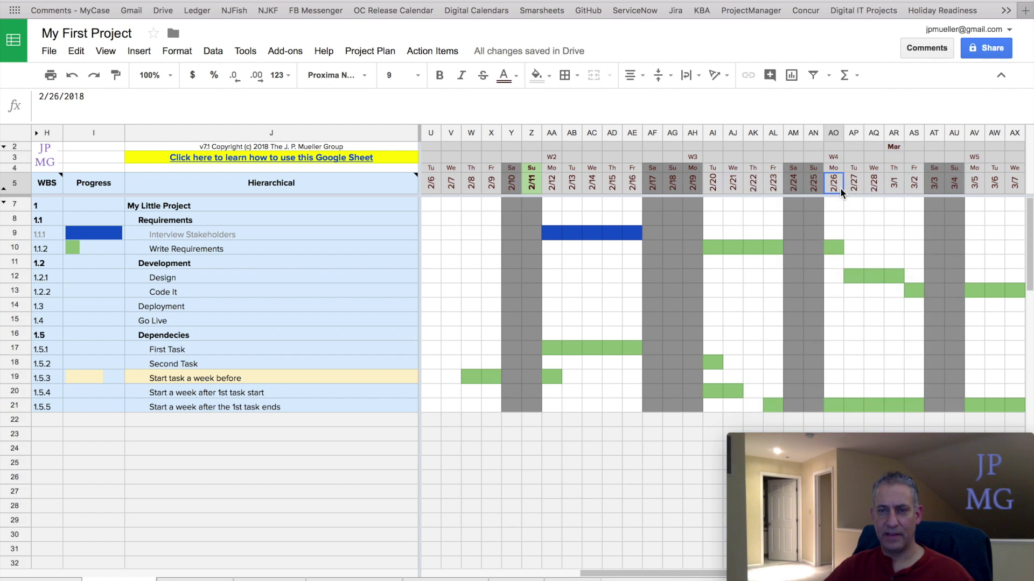
scroll(840, 188, right, 10)
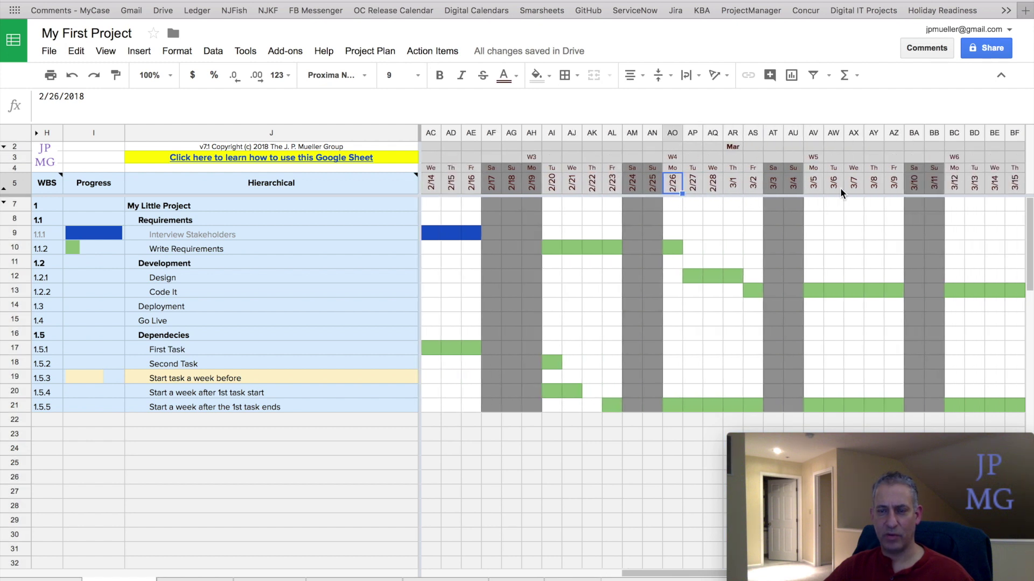
scroll(840, 187, right, 15)
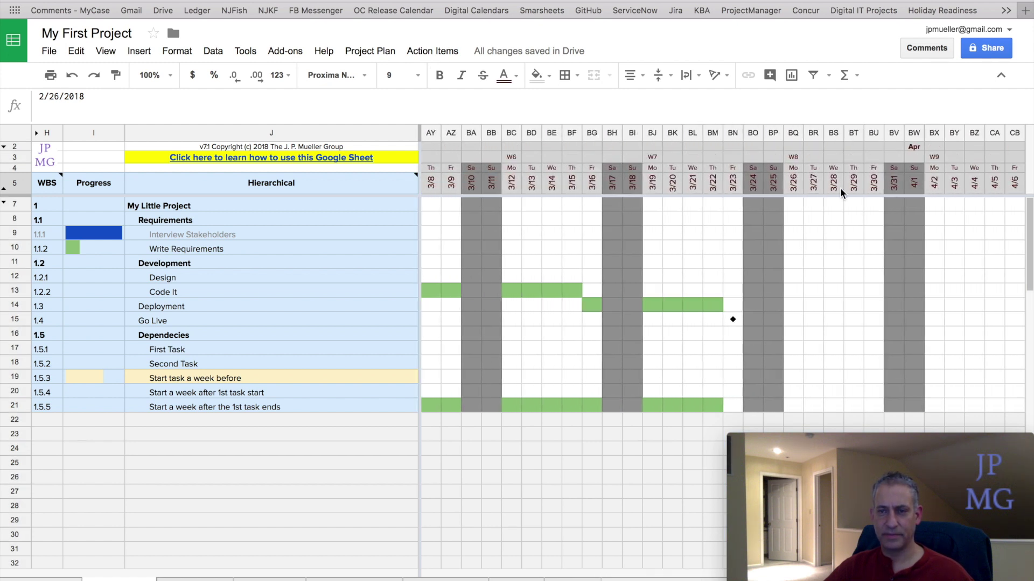
scroll(840, 188, right, 13)
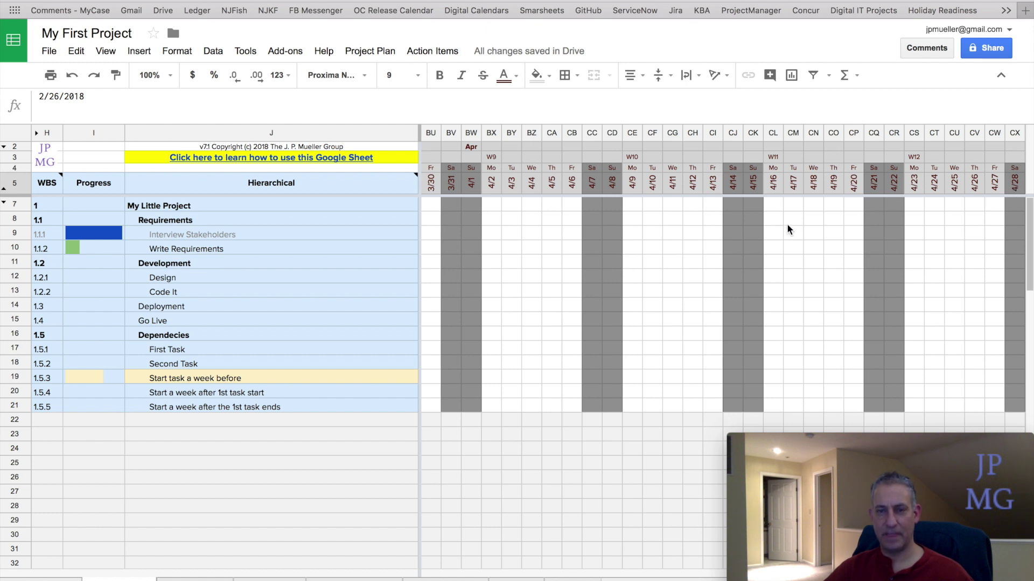
scroll(787, 226, left, 7)
scroll(787, 224, left, 10)
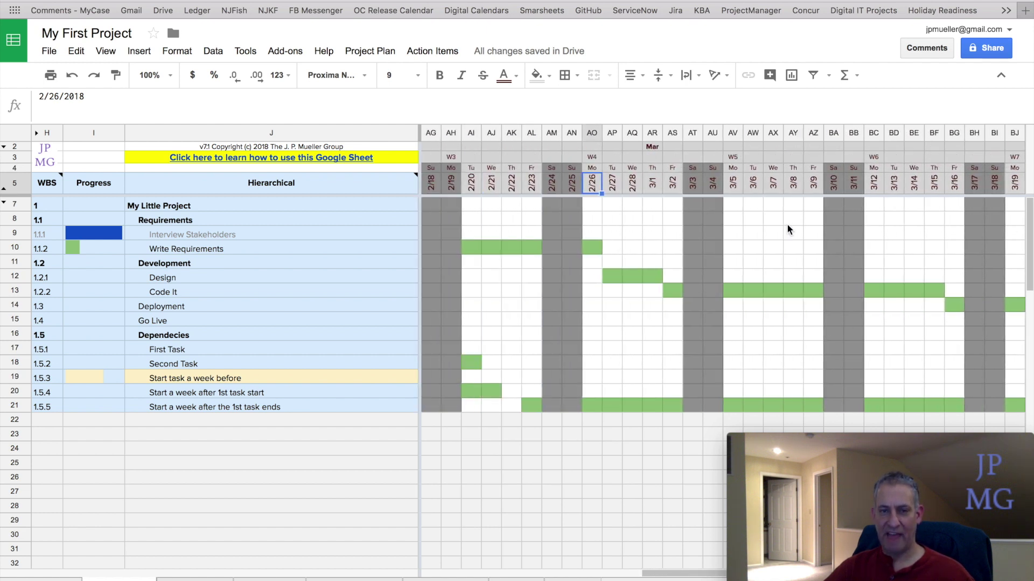
scroll(787, 224, left, 6)
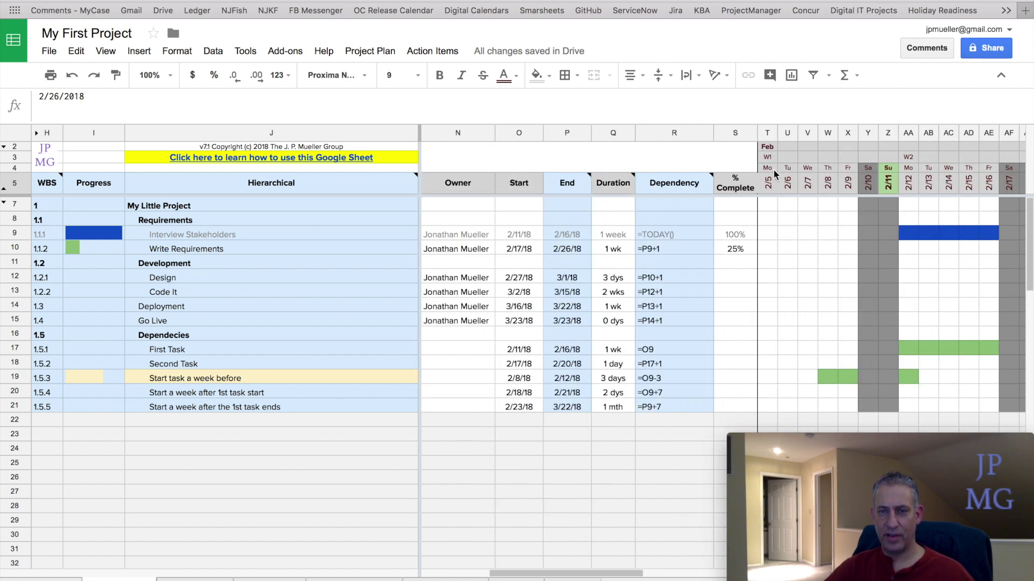
drag(767, 133, 786, 133)
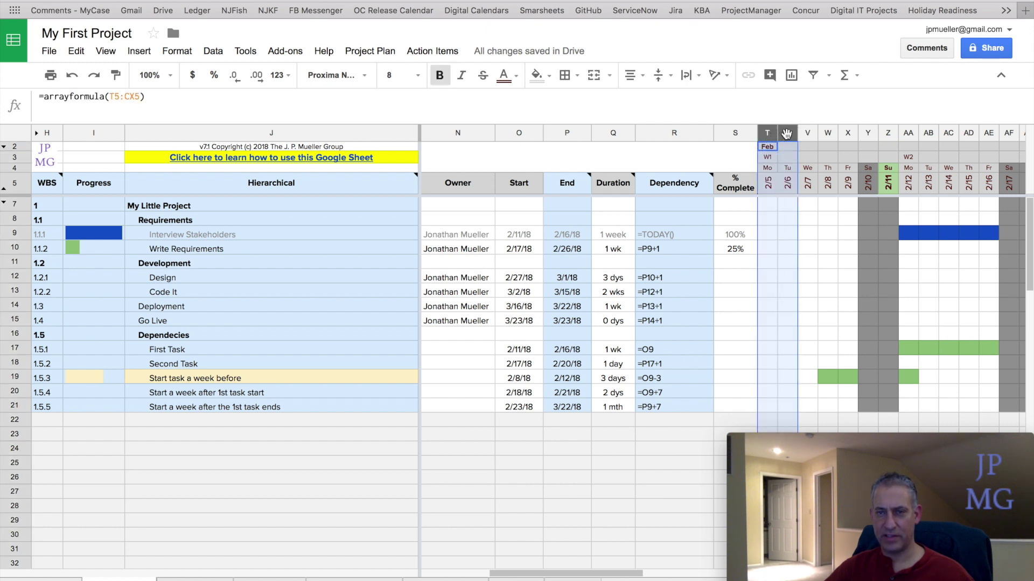
click(828, 133)
right_click(828, 133)
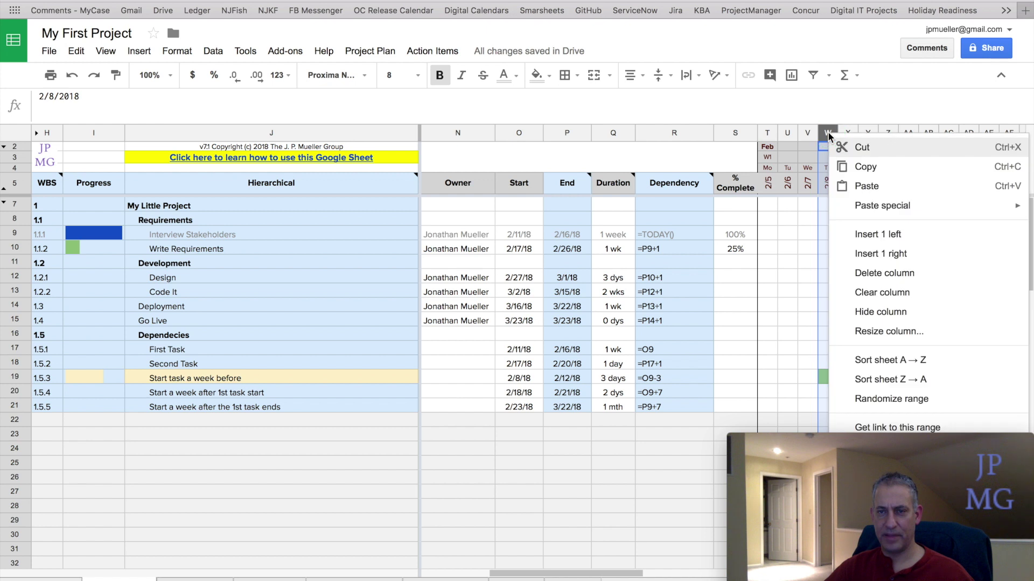
click(807, 236)
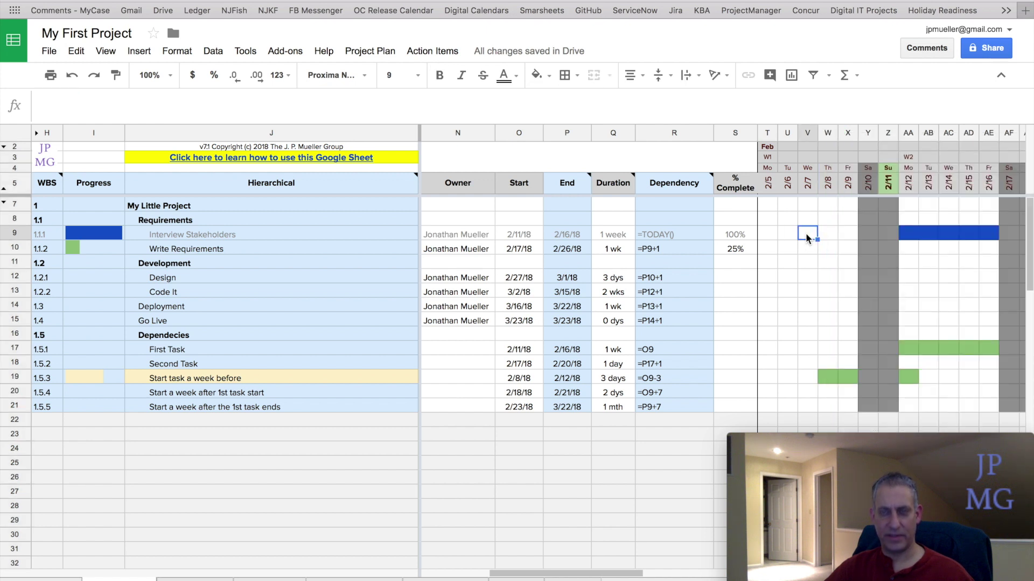